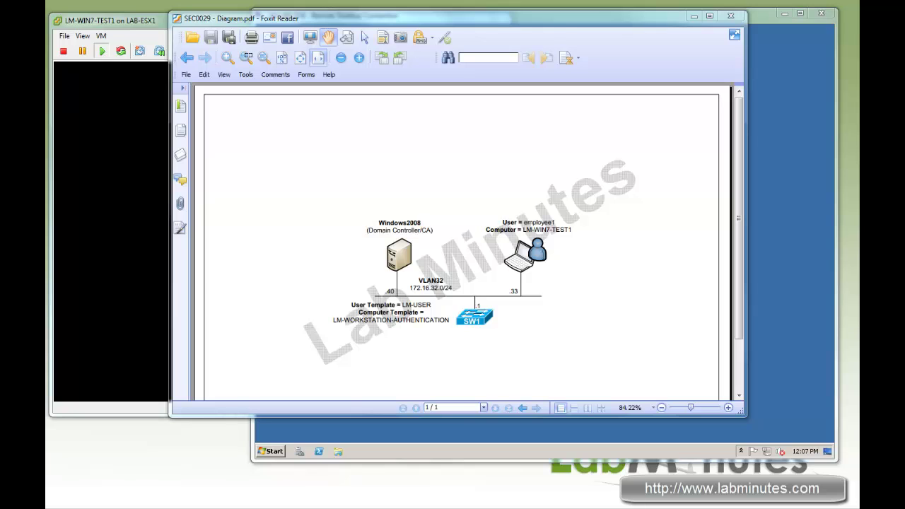
Review the lab network diagram, then move it aside to reveal the LM-WIN7-TEST1 remote desktop
click(636, 305)
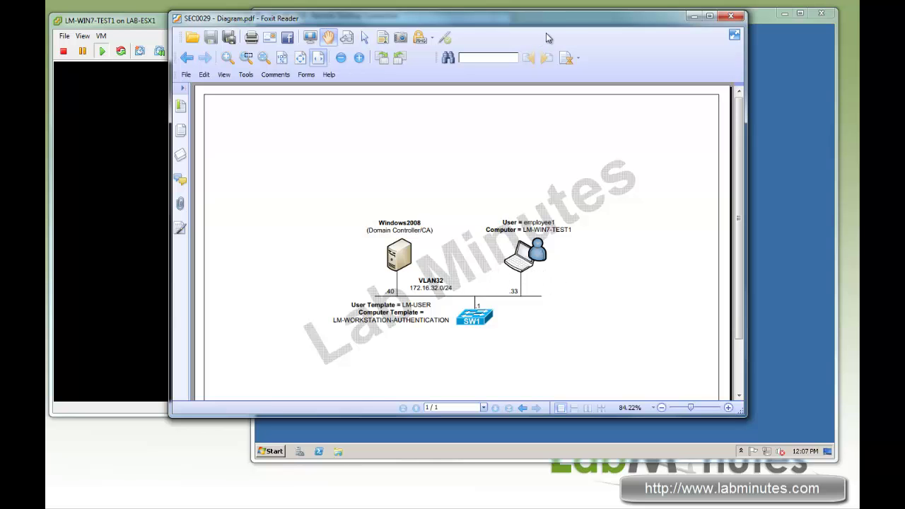
drag(564, 23, 361, 187)
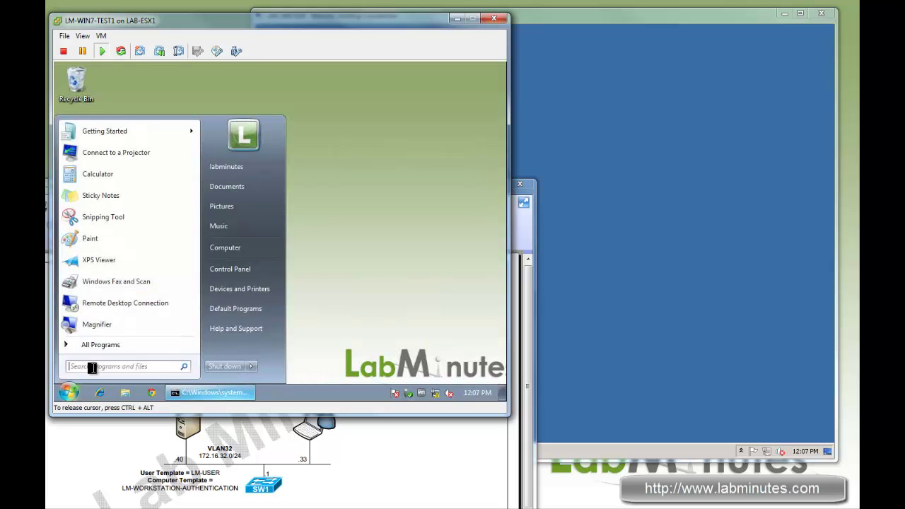
Launch mmc and open the Add/Remove Snap-in dialog
text(mmc)
key(Return)
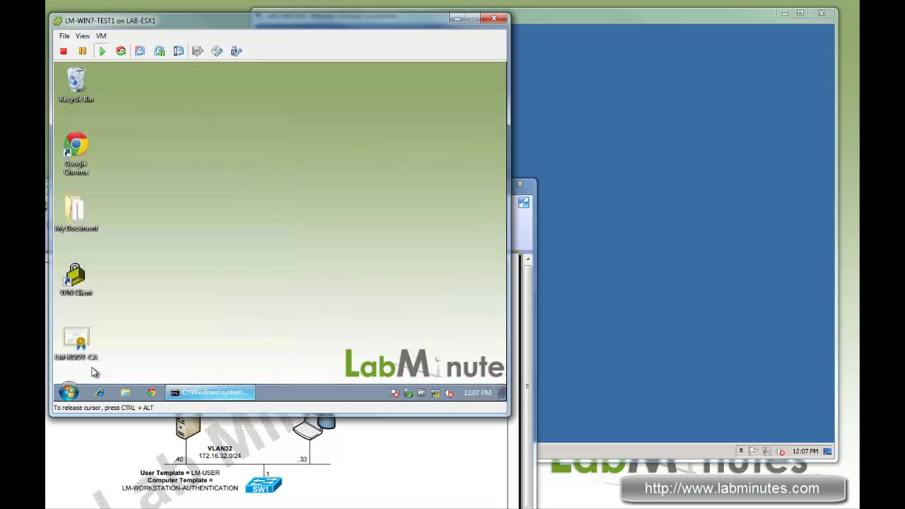
click(241, 262)
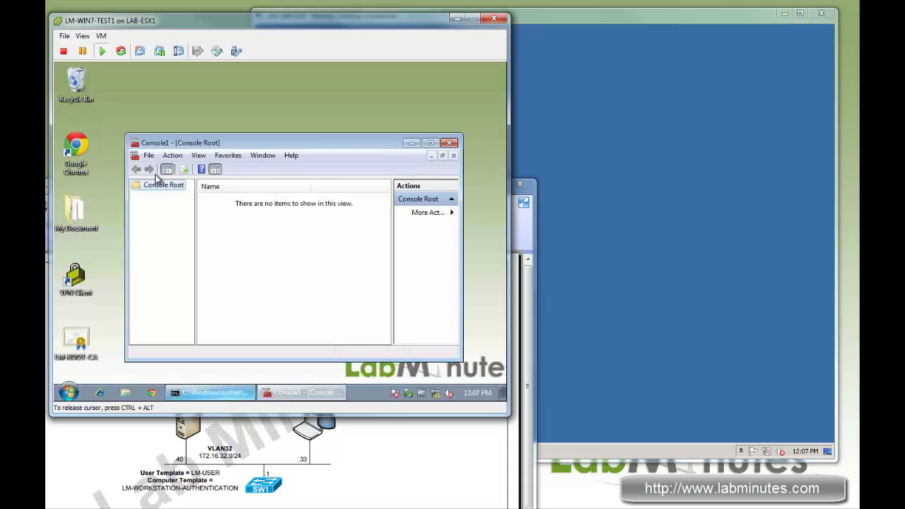
click(149, 156)
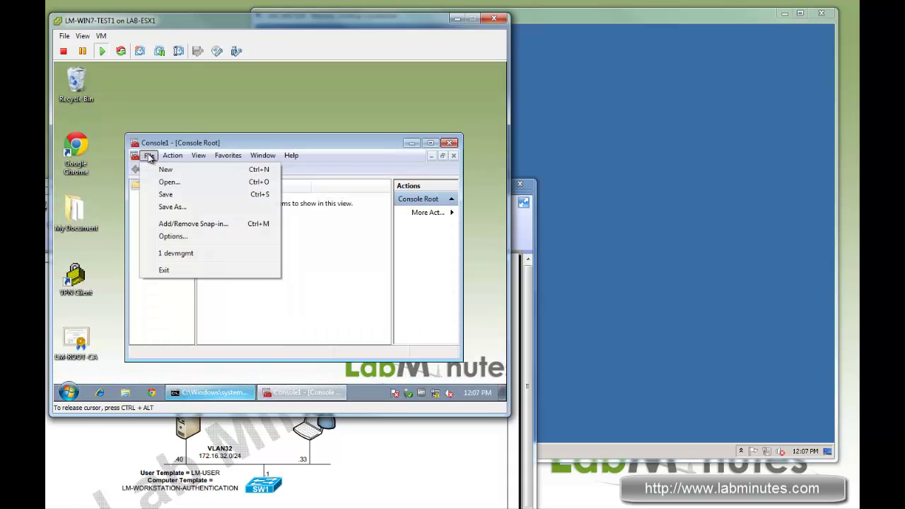
click(182, 224)
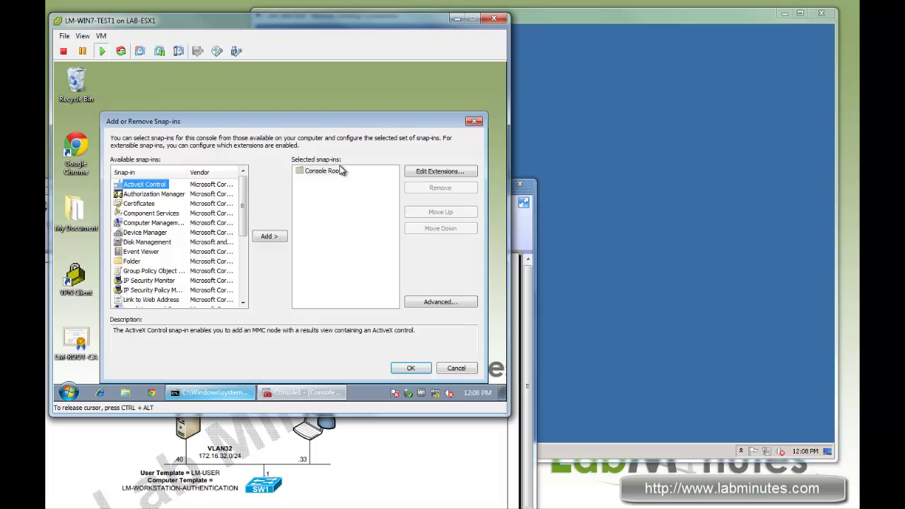
drag(319, 125, 315, 101)
Add Certificates snap-ins for My user account and the local Computer account, then apply
click(135, 179)
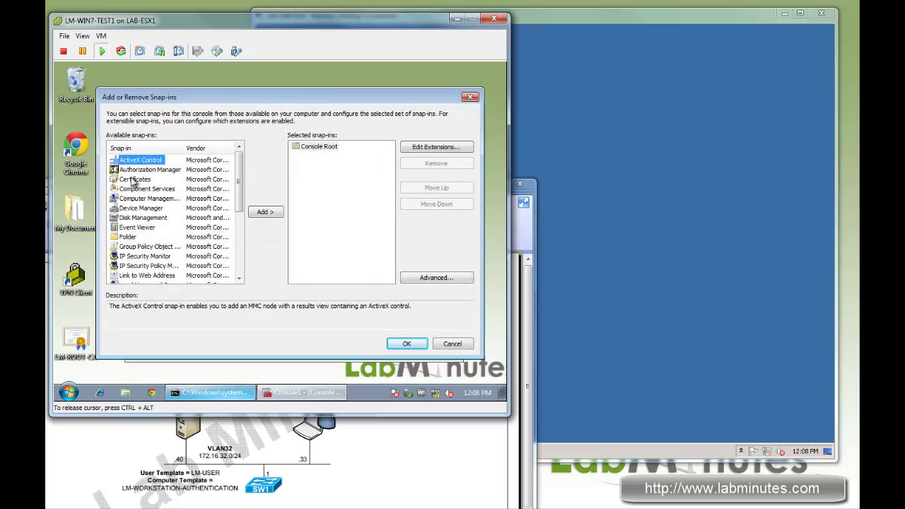
click(267, 212)
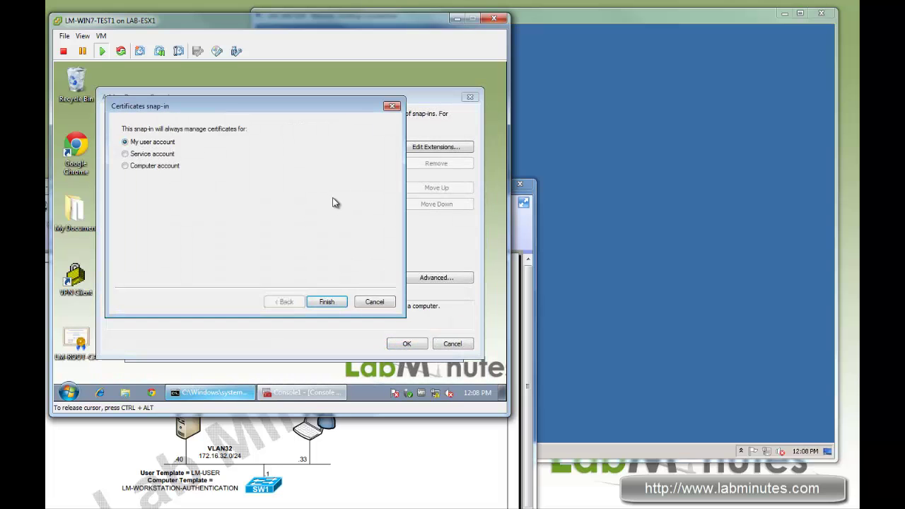
click(326, 302)
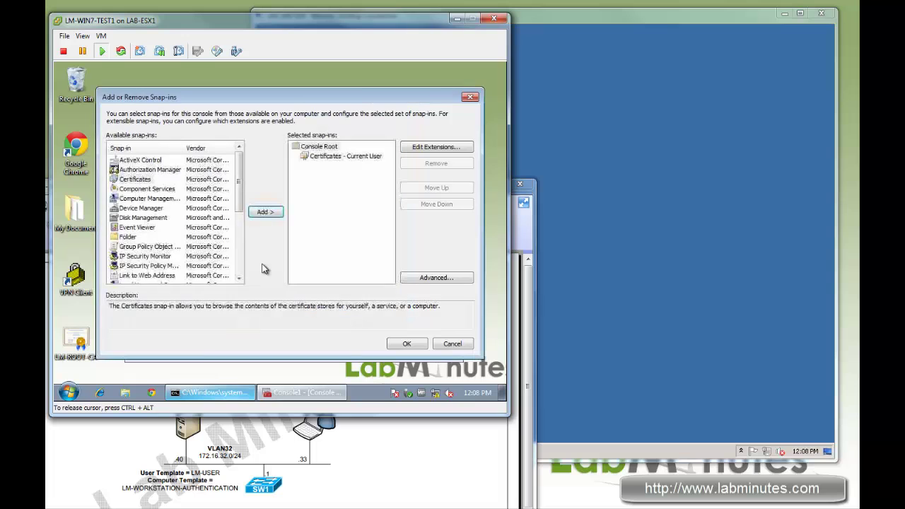
click(261, 212)
click(145, 166)
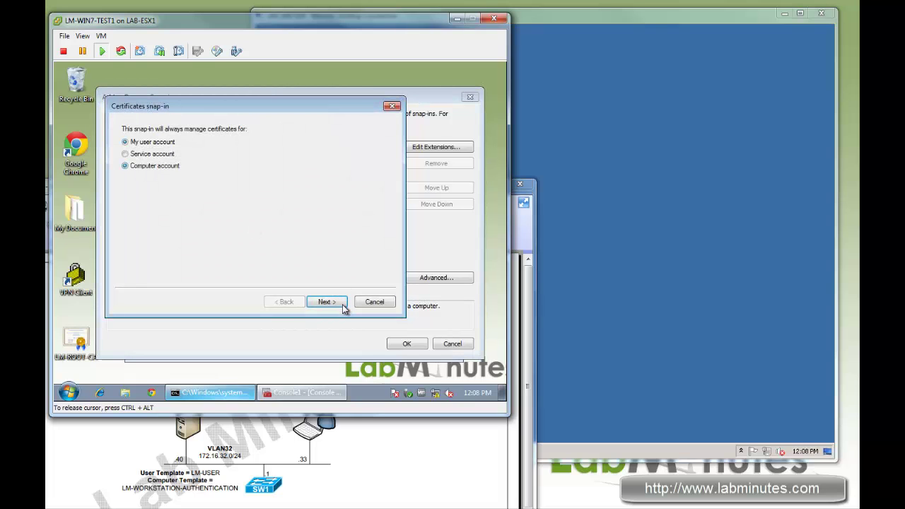
click(330, 302)
click(327, 302)
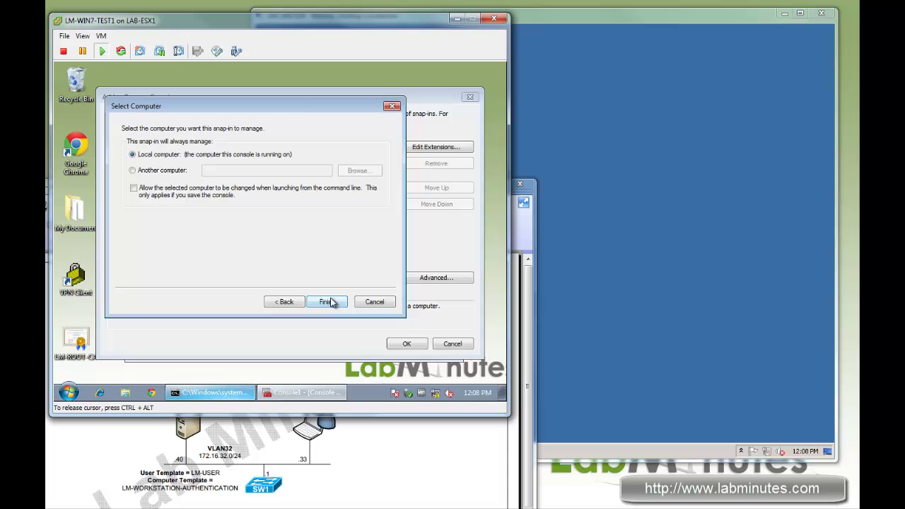
click(407, 345)
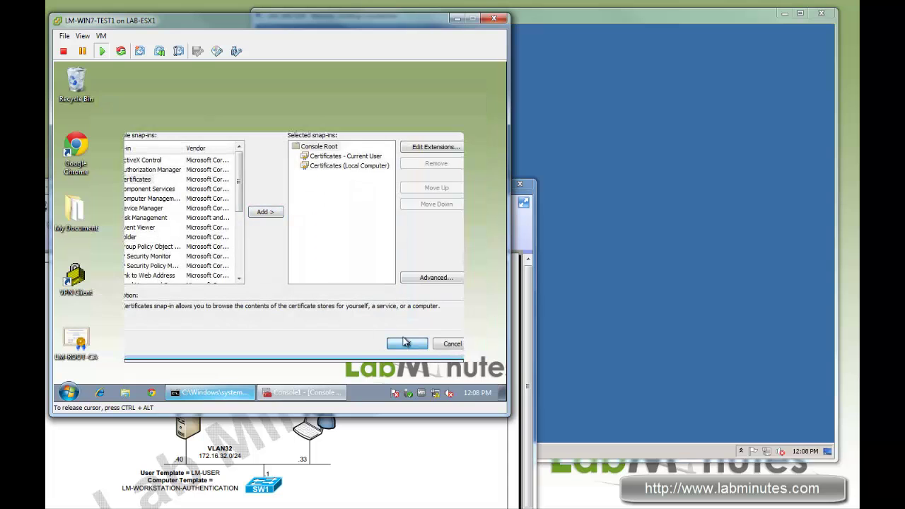
Expand Certificates - Current User and view its Personal store
click(137, 196)
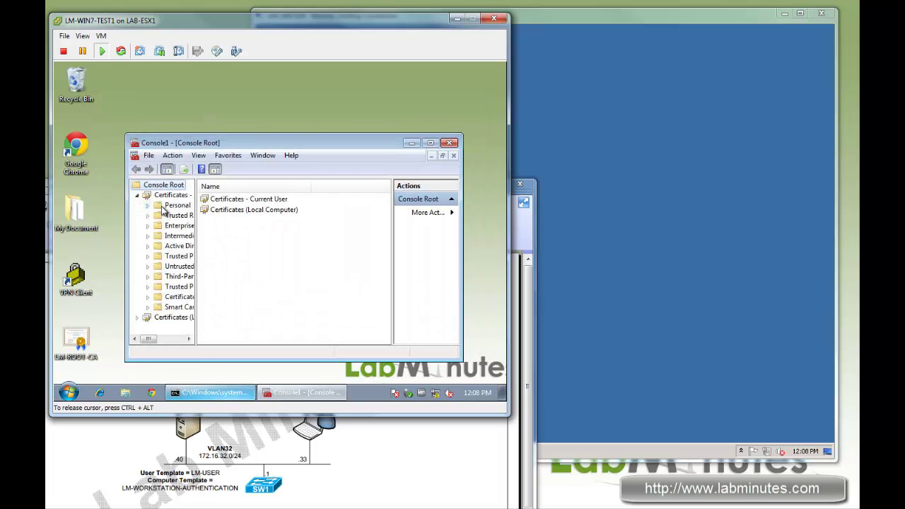
click(158, 206)
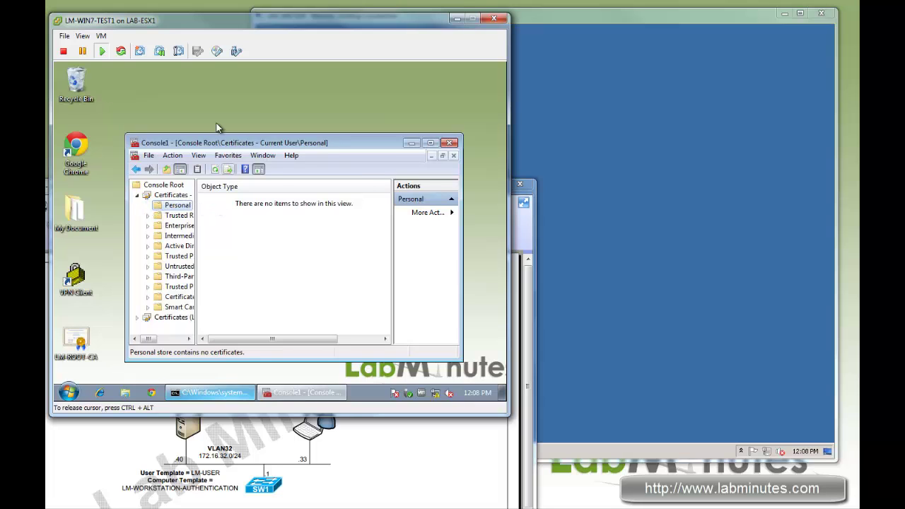
drag(198, 144, 170, 102)
drag(189, 172, 220, 174)
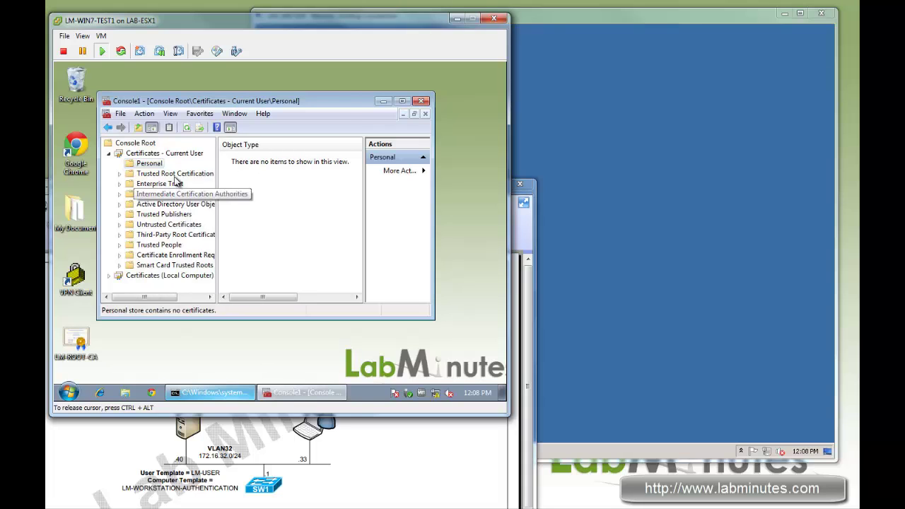
List the user's Trusted Root Certification Authorities certificates, including the Entrust.net root
click(152, 174)
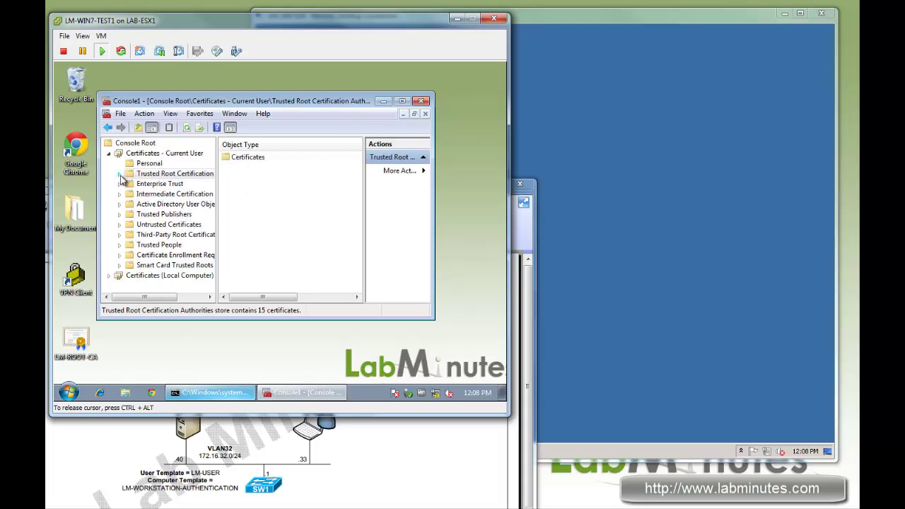
click(119, 174)
click(164, 184)
click(279, 200)
scroll(283, 213, down, 1)
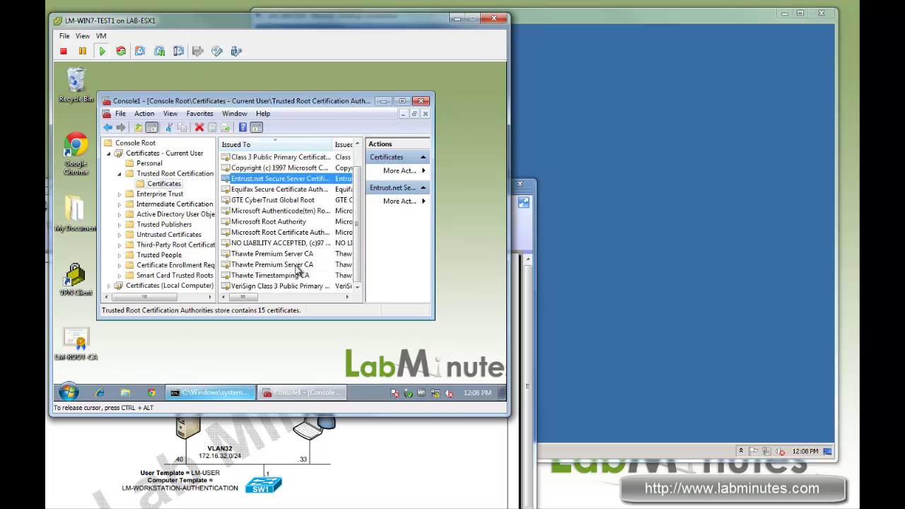
scroll(304, 240, up, 1)
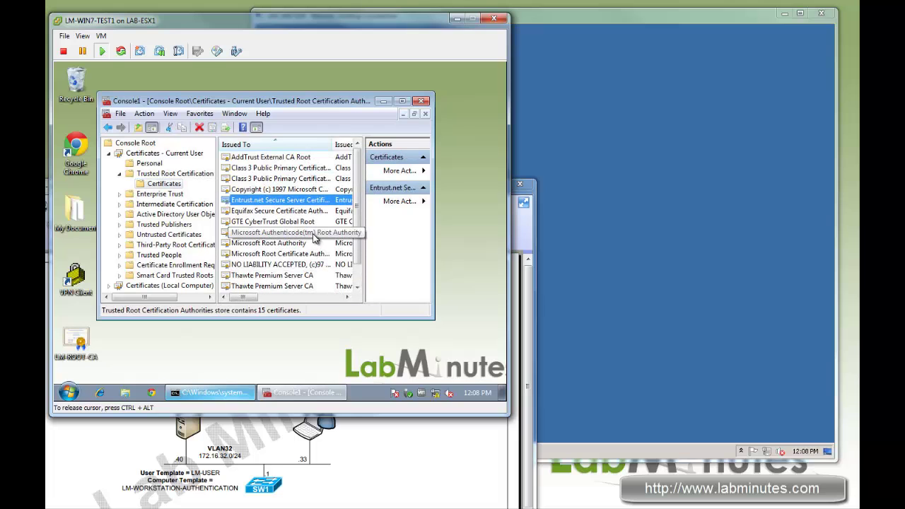
scroll(351, 278, down, 1)
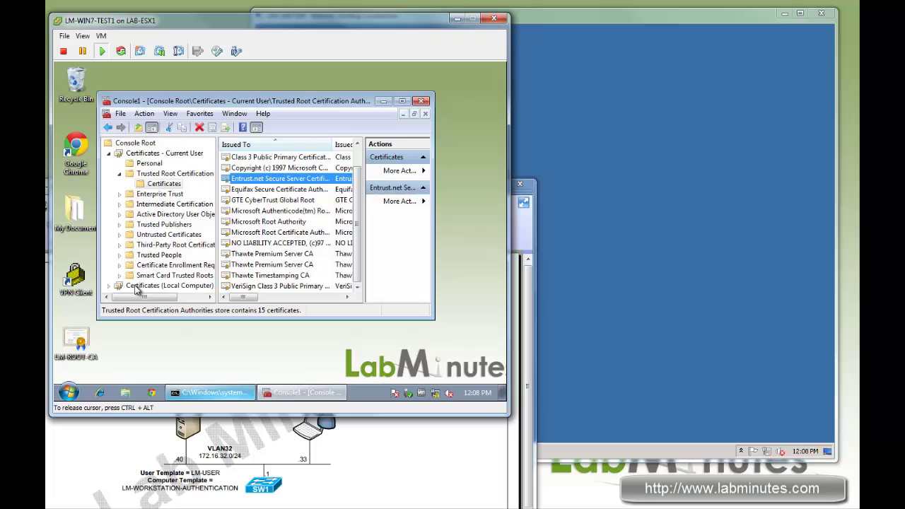
Show the Local Computer Personal store, which contains no certificates
click(109, 286)
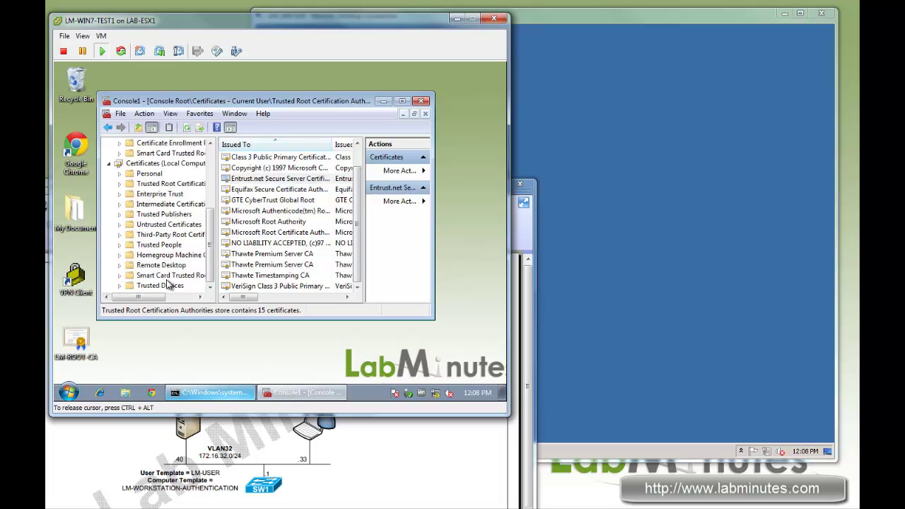
click(149, 174)
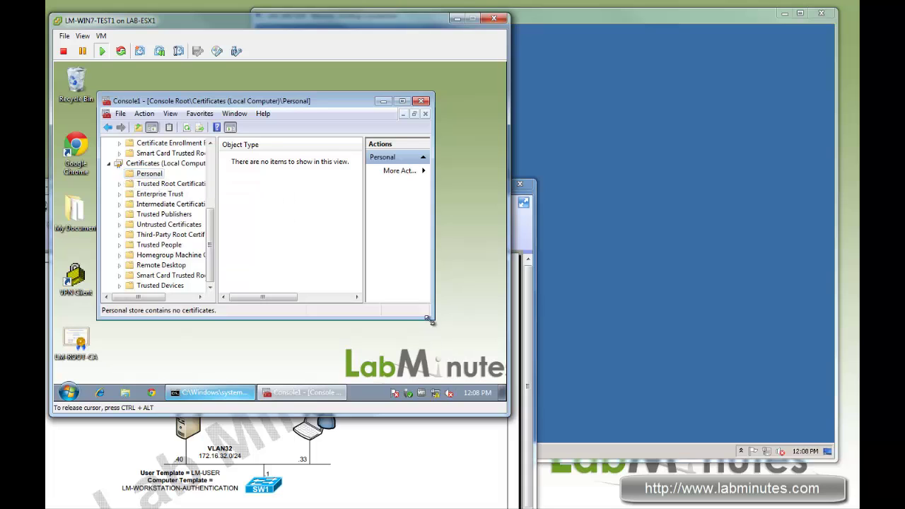
drag(430, 321, 461, 334)
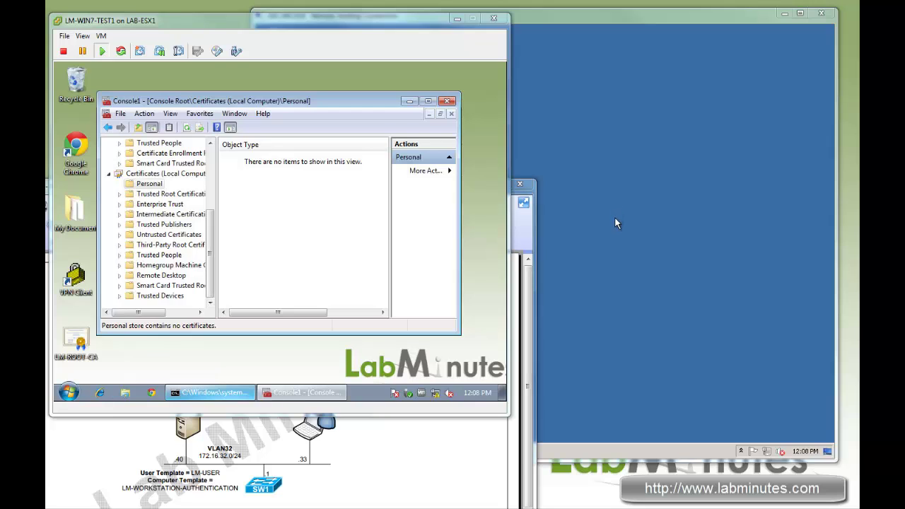
Launch the Certification Authority console on the server
click(626, 256)
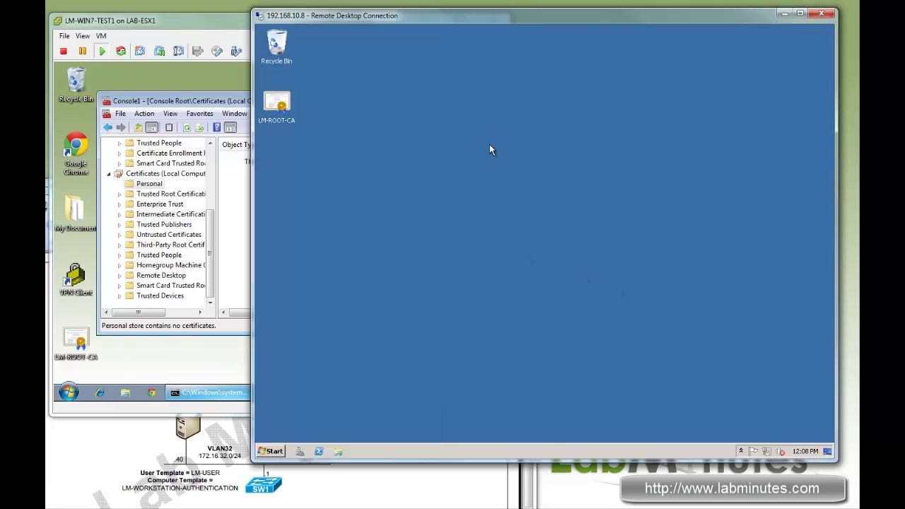
drag(540, 27, 553, 25)
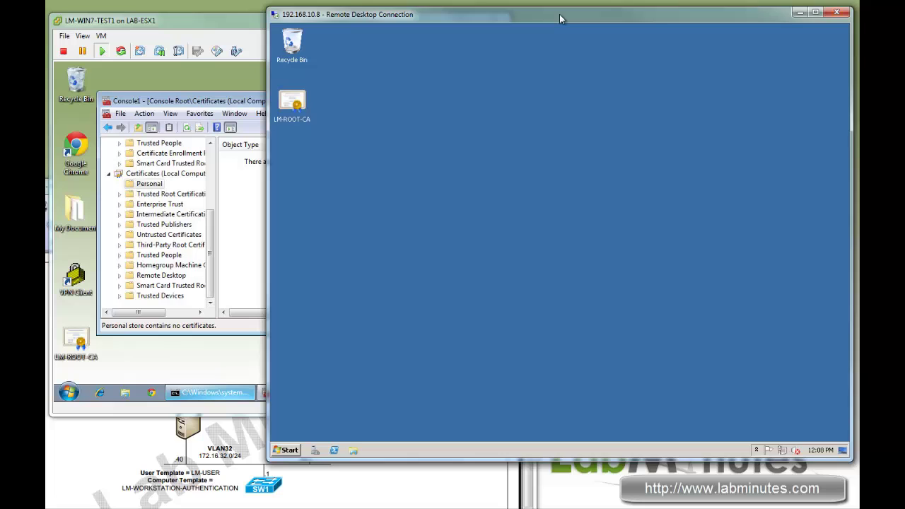
click(283, 448)
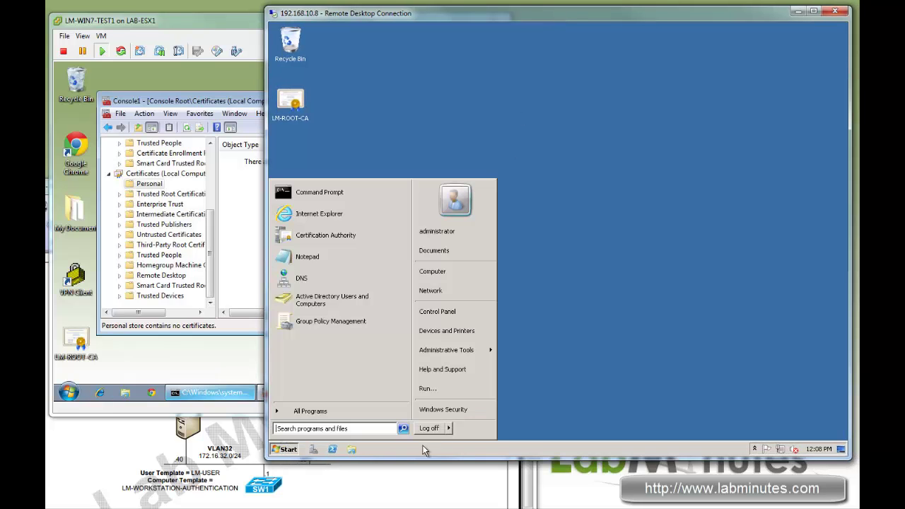
click(333, 235)
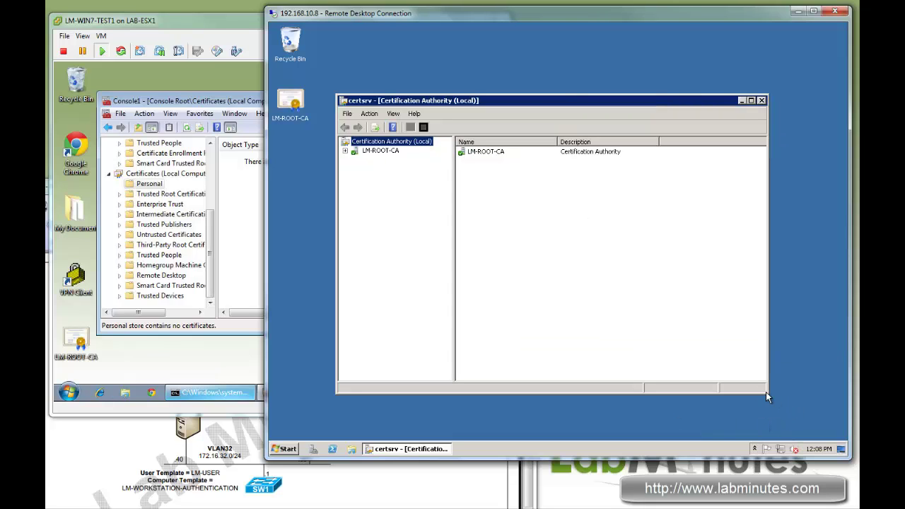
Choose Manage on LM-ROOT-CA's Certificate Templates folder
click(345, 151)
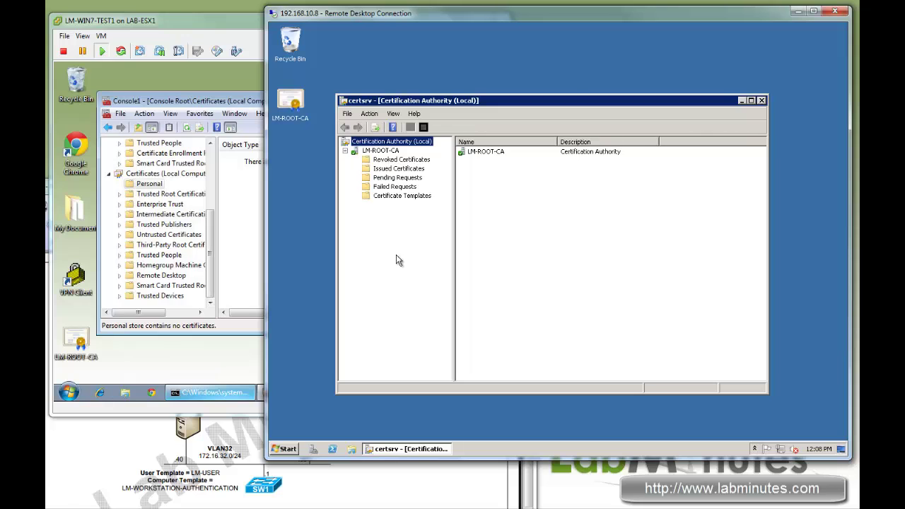
click(386, 197)
right_click(386, 202)
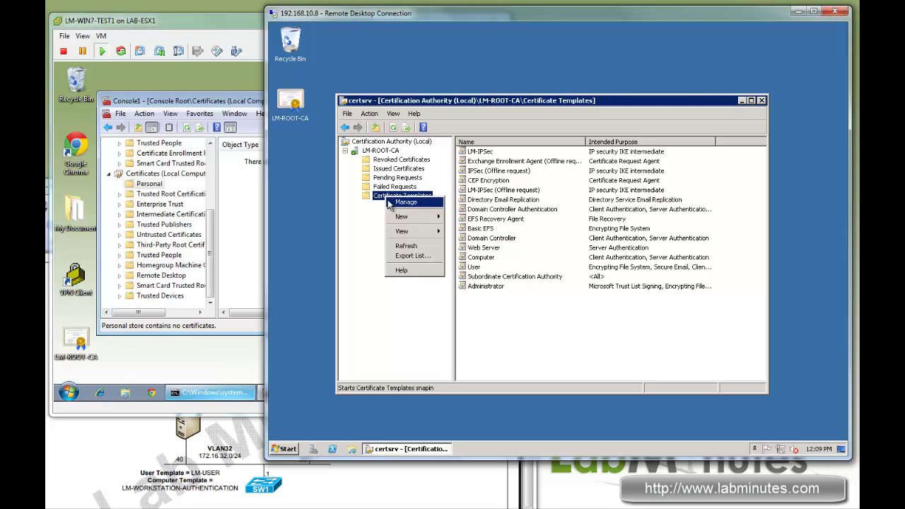
click(375, 215)
right_click(390, 201)
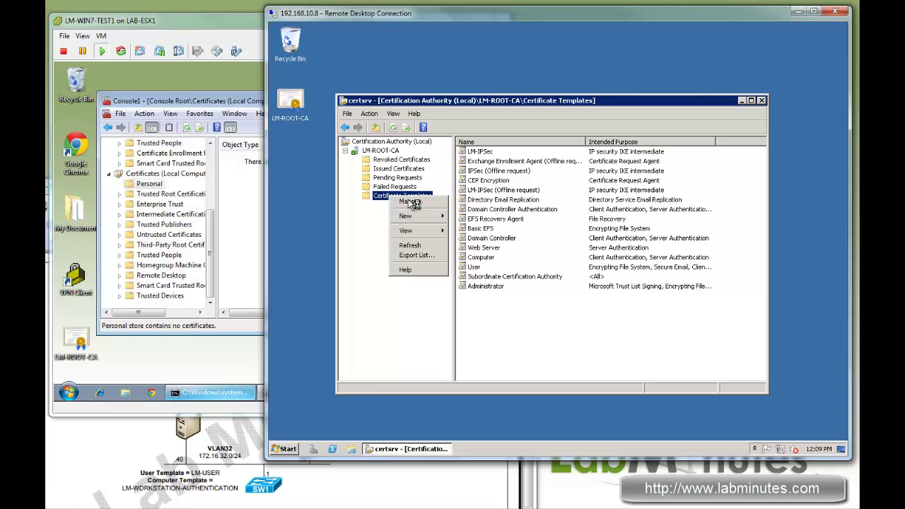
click(407, 205)
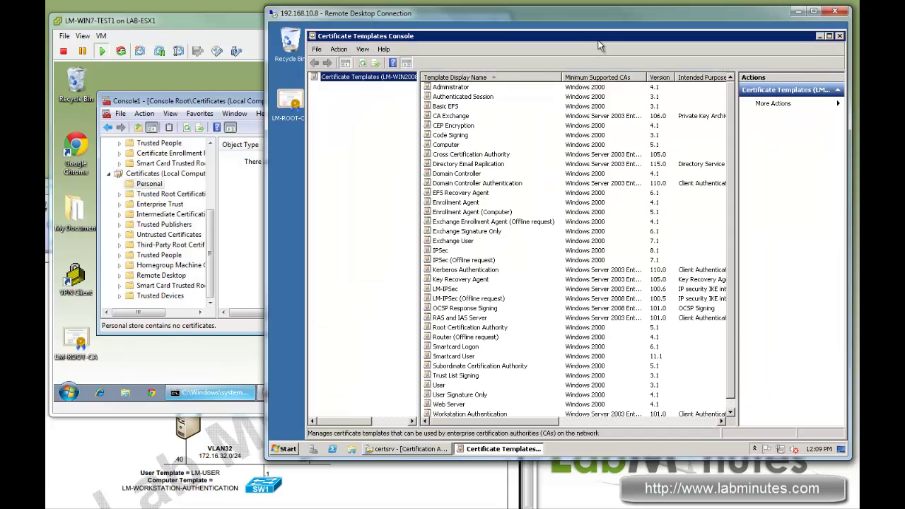
Duplicate the User template as Windows Server 2003 Enterprise, naming it LM-USER
drag(599, 36, 593, 33)
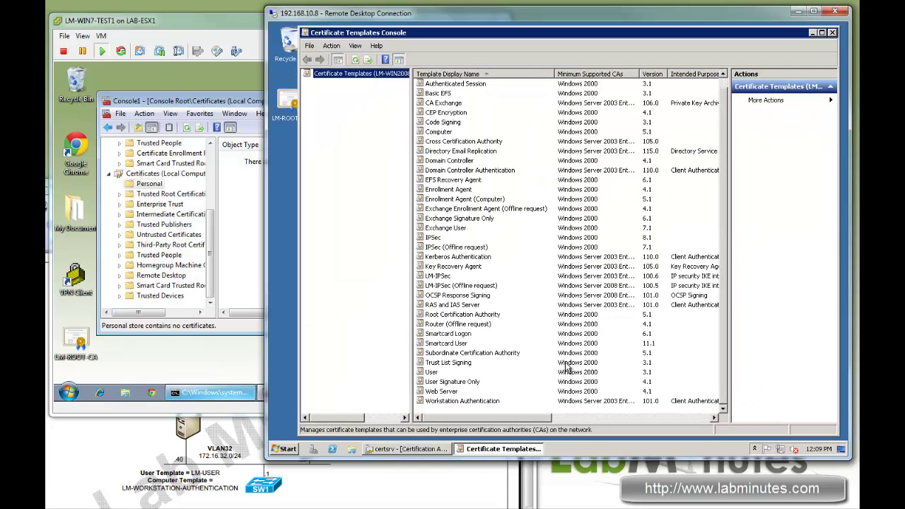
click(723, 409)
right_click(429, 372)
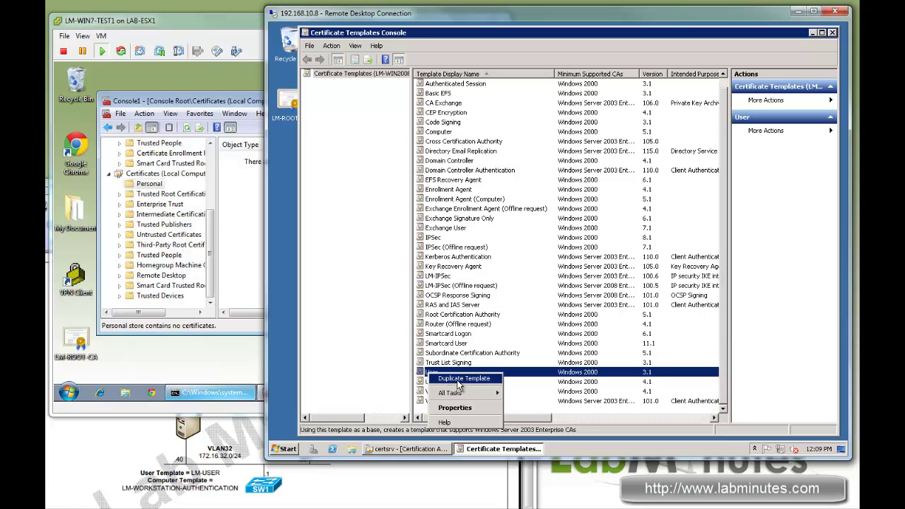
click(458, 380)
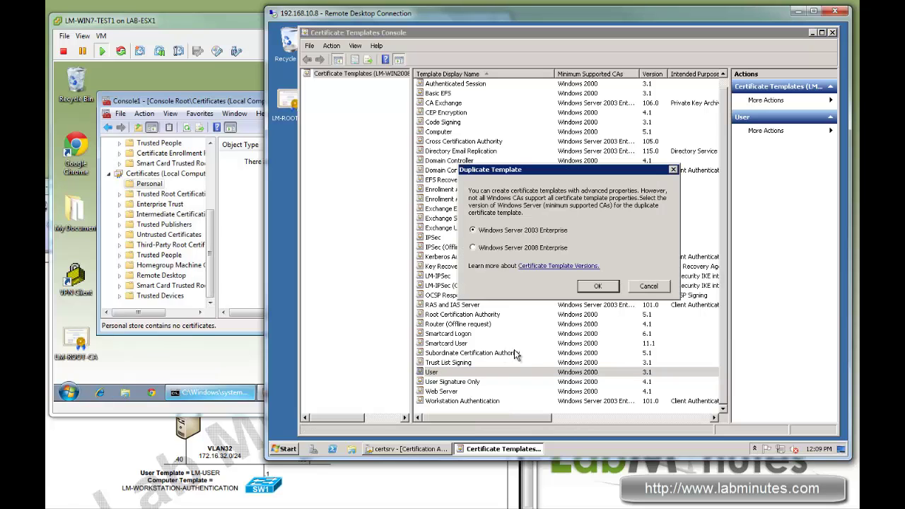
click(599, 287)
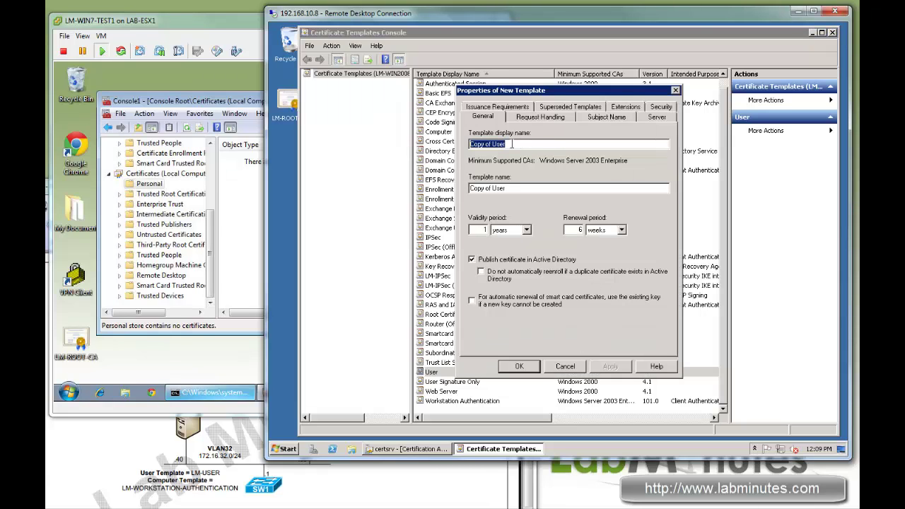
text(LM-USER)
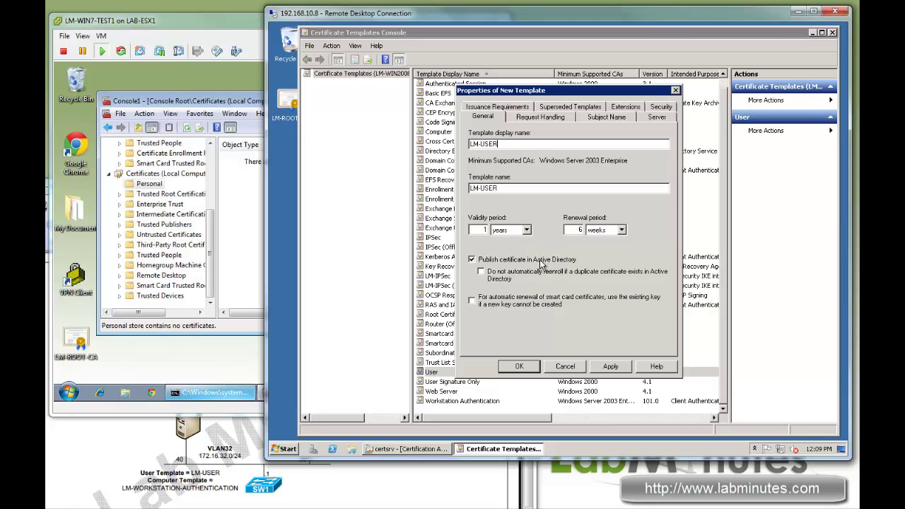
Make the private key non-exportable and add Server Authentication to the Application Policies
click(540, 118)
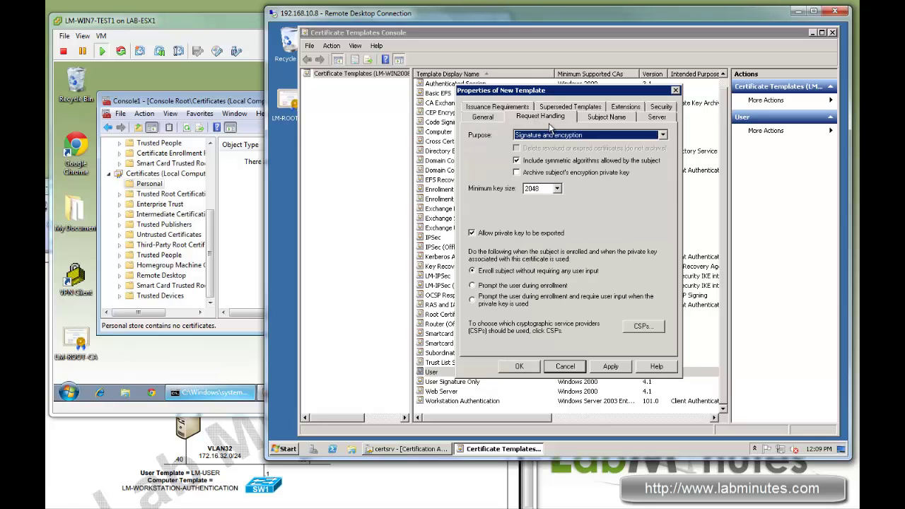
click(472, 233)
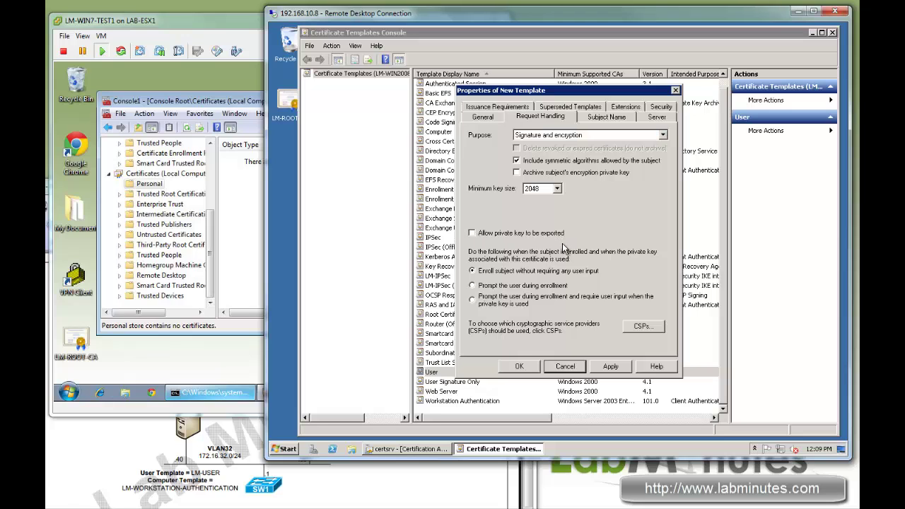
click(602, 120)
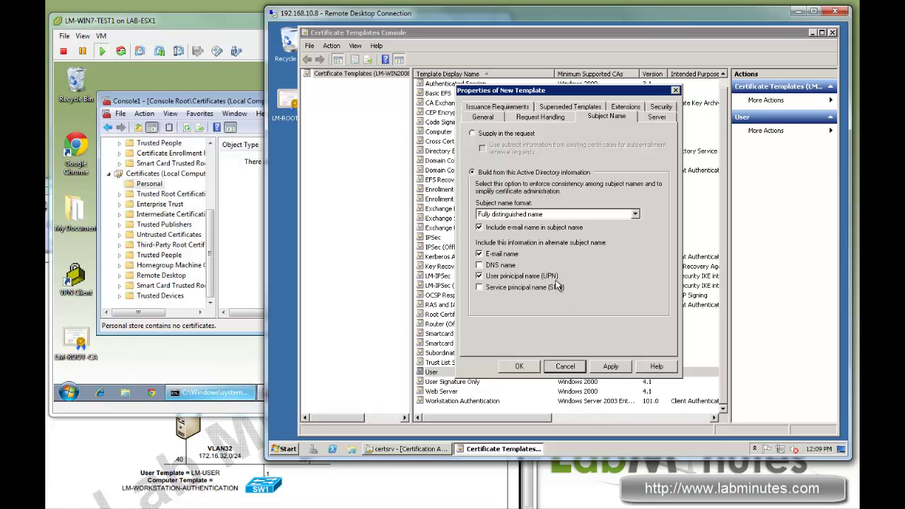
click(622, 107)
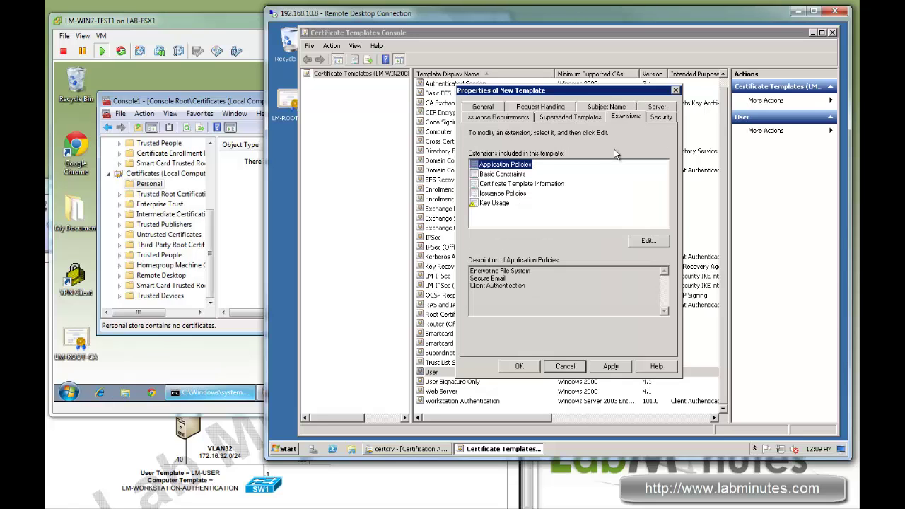
click(645, 243)
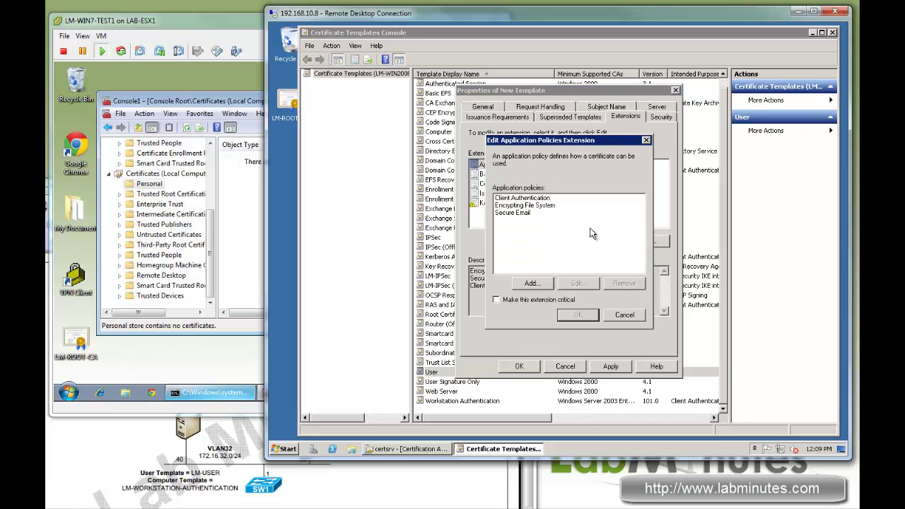
click(535, 286)
click(509, 239)
scroll(523, 286, down, 1)
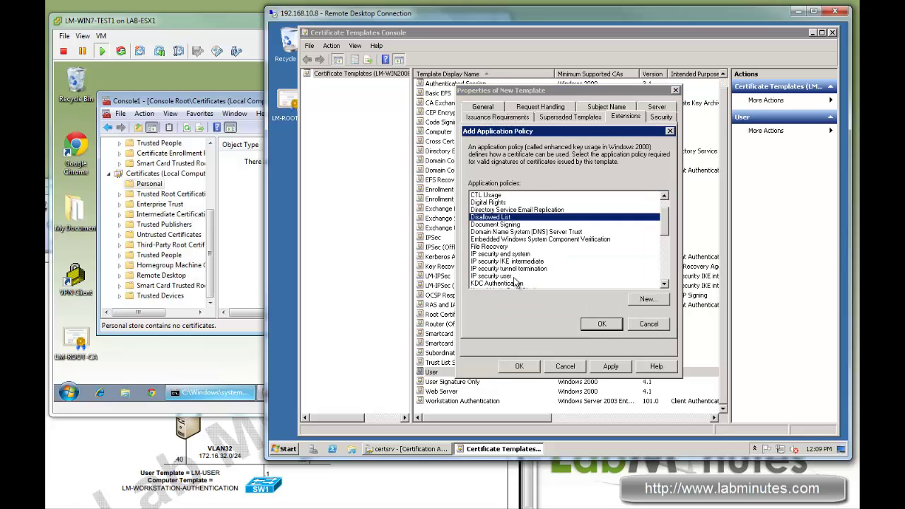
scroll(521, 271, down, 5)
click(536, 283)
click(601, 324)
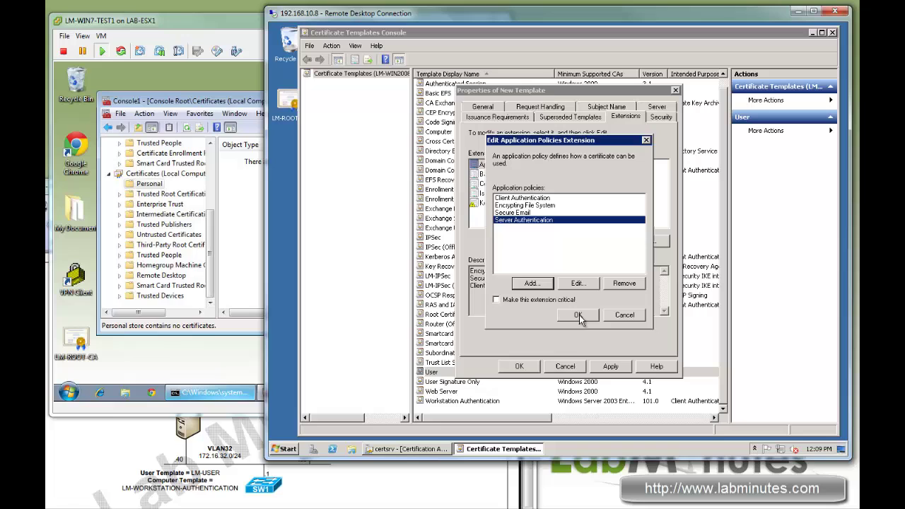
click(581, 319)
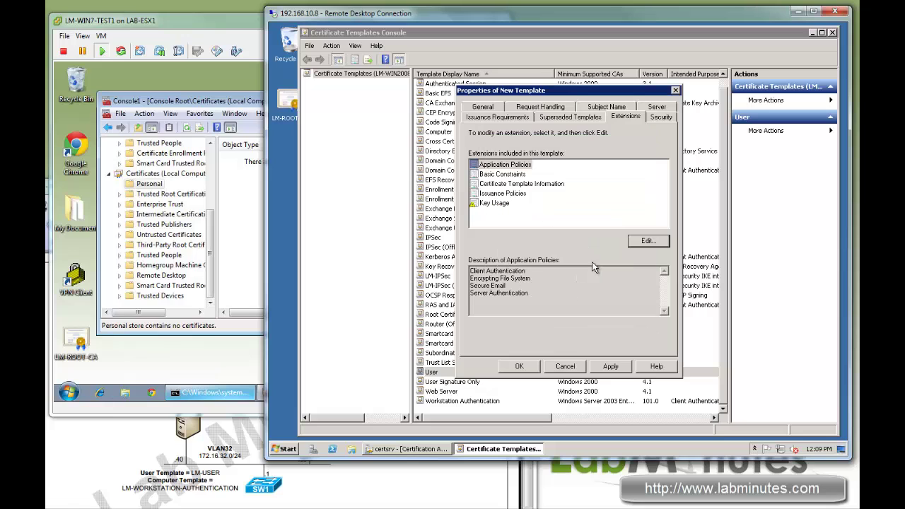
Grant Domain Users Read, Enroll and Autoenroll, then save the LM-USER template
click(661, 117)
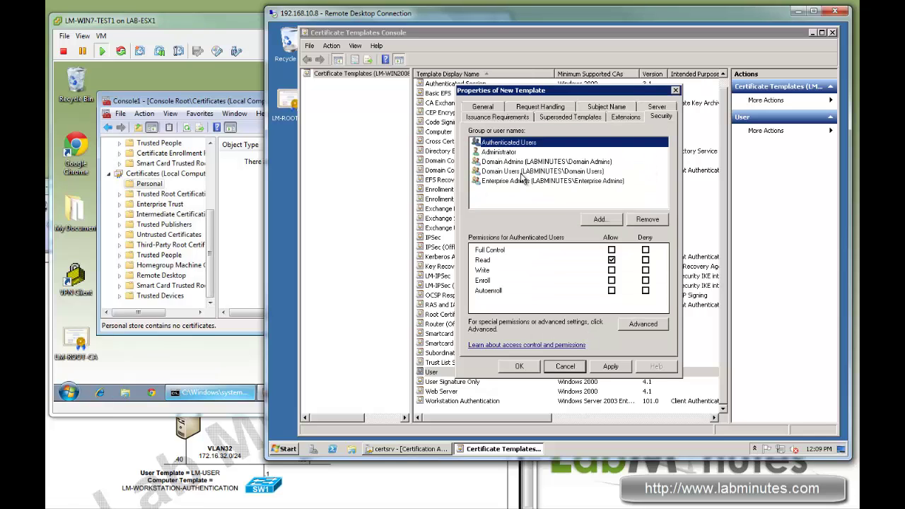
click(521, 175)
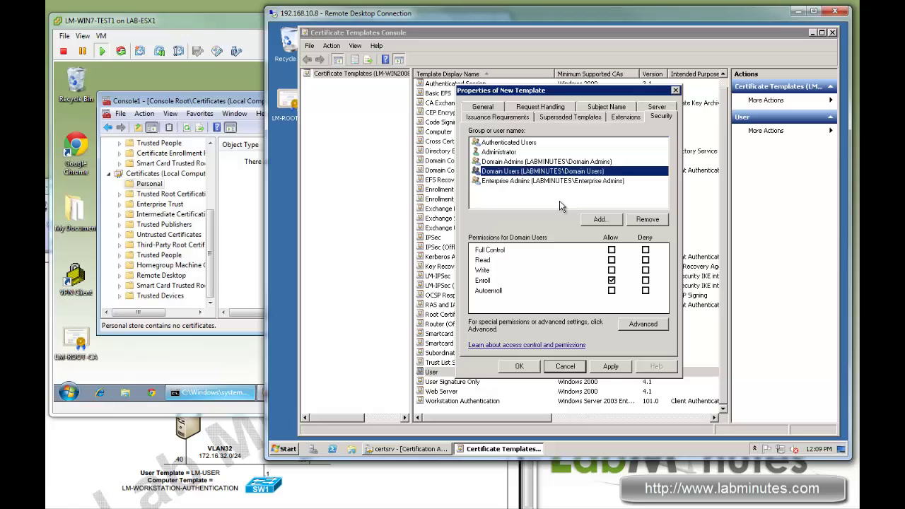
click(612, 291)
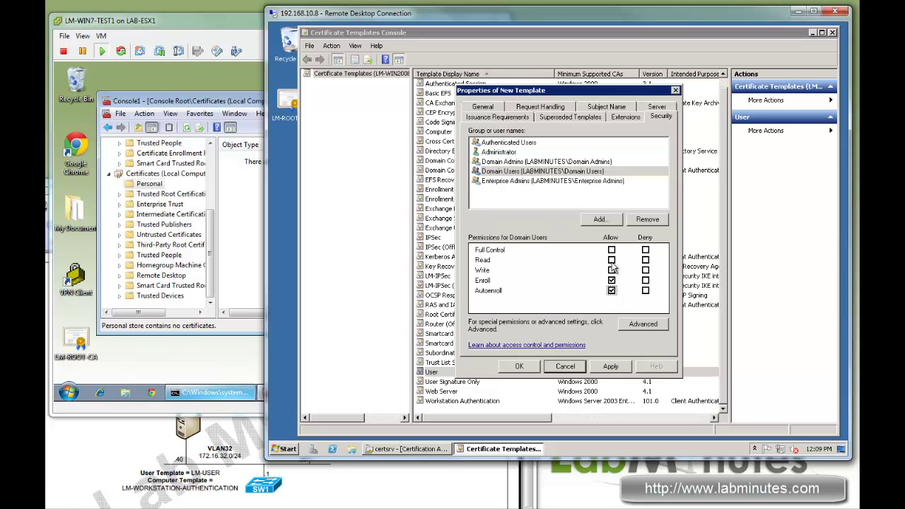
click(612, 260)
click(617, 368)
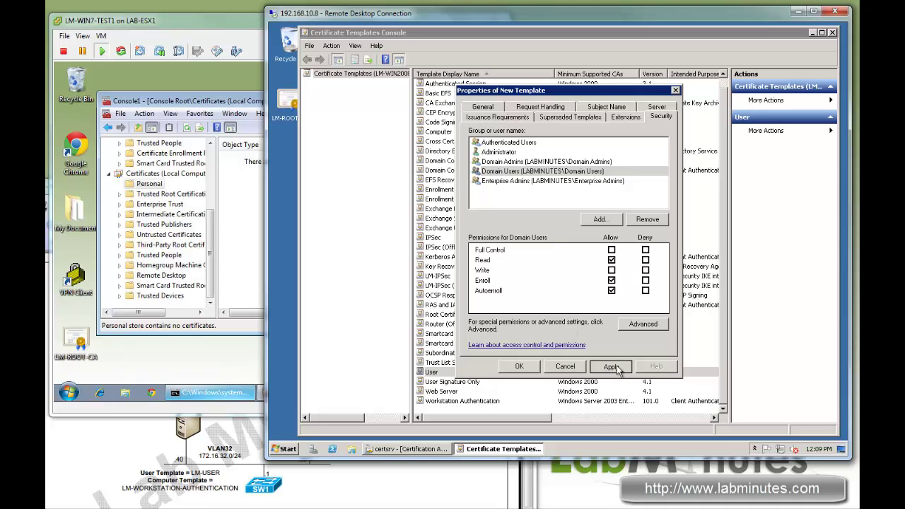
click(519, 366)
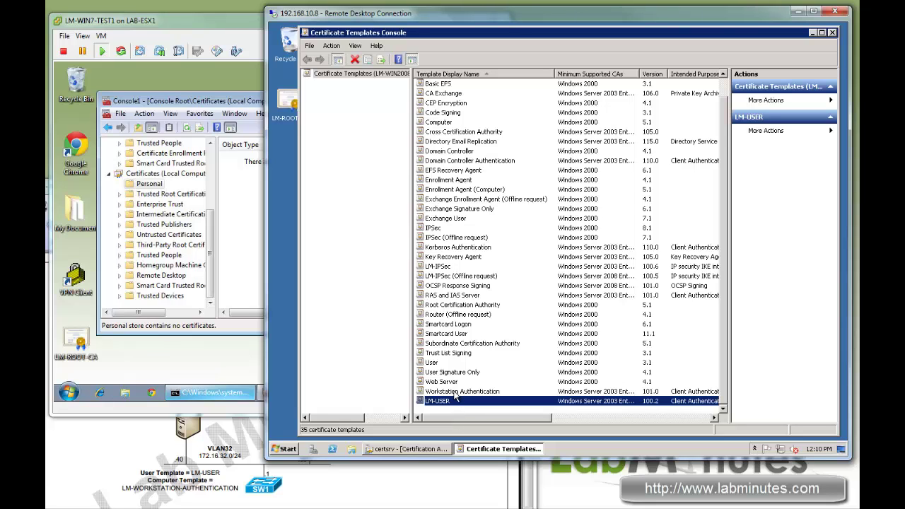
Duplicate Workstation Authentication as Windows Server 2003 Enterprise, named LM-WORKSTATION-AUTHENTICATION
right_click(455, 393)
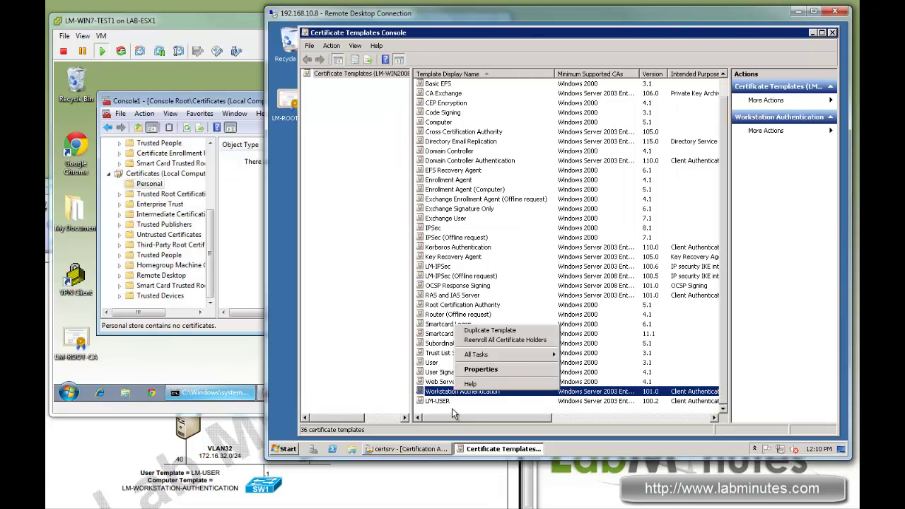
click(450, 391)
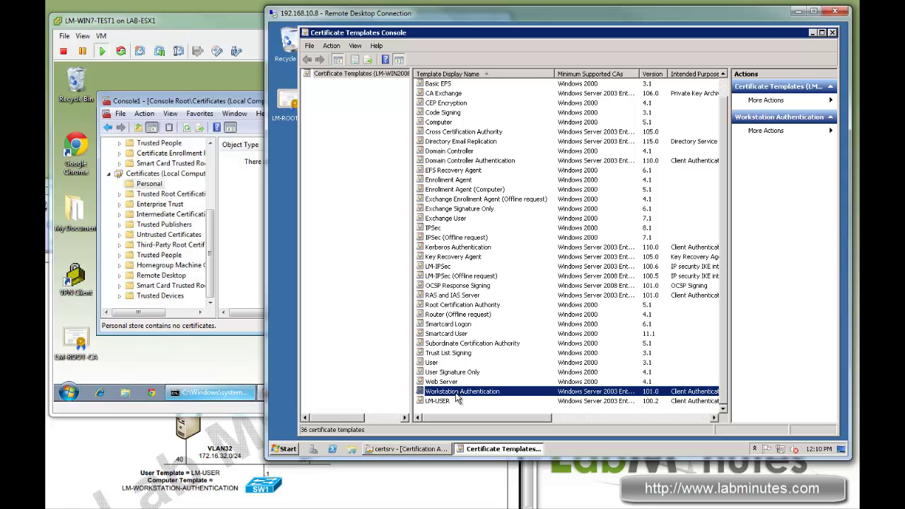
right_click(458, 393)
click(524, 332)
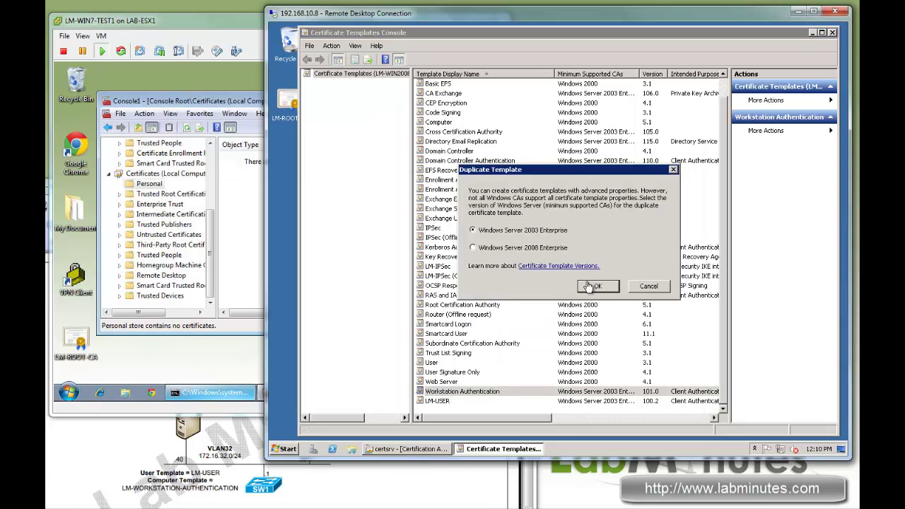
click(597, 290)
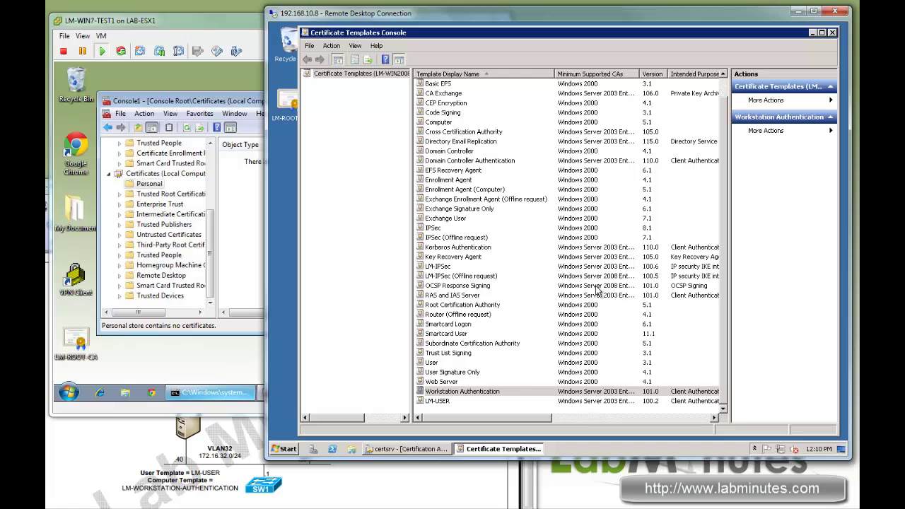
drag(582, 144, 441, 147)
text(LM-)
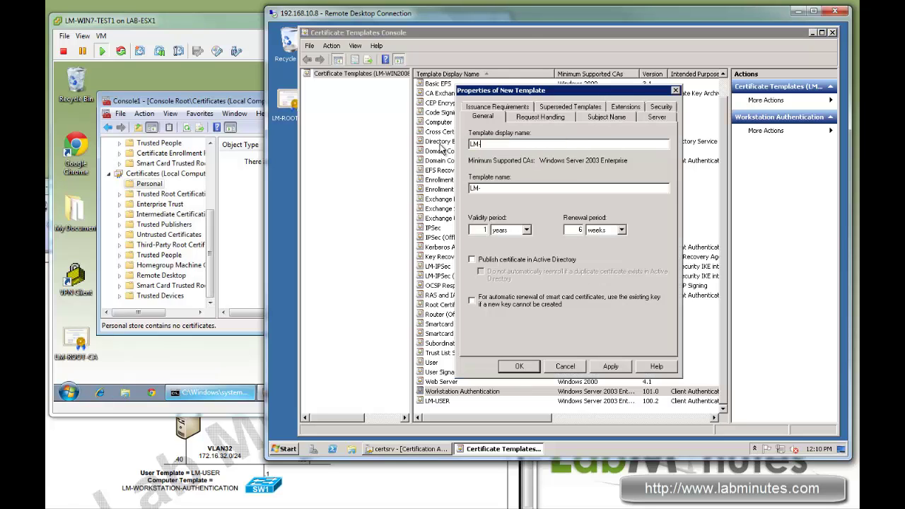
text(WORKSTATION-)
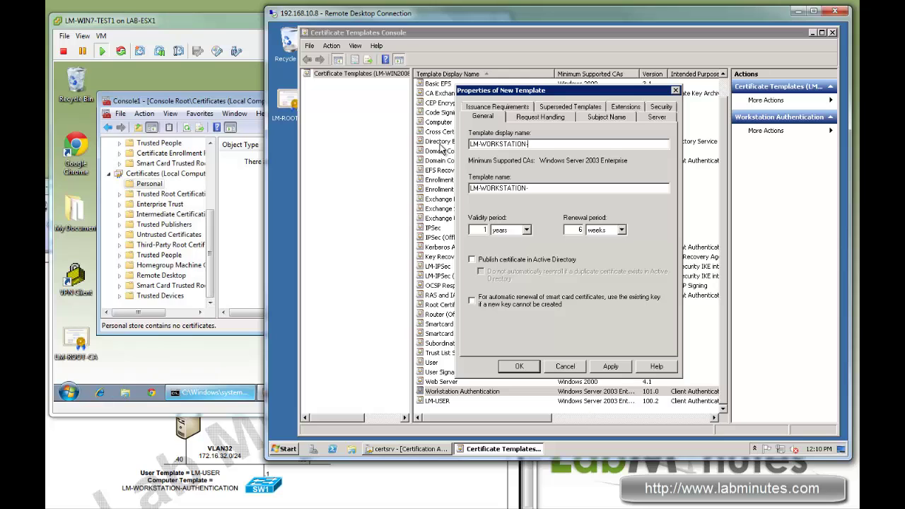
text(AUTHENTICATION)
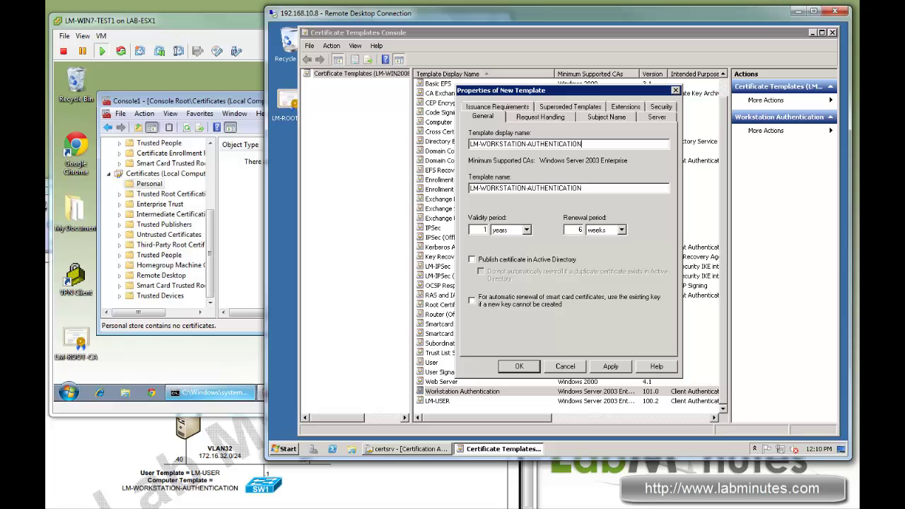
Include the User principal name (UPN) in the template's subject name
click(542, 117)
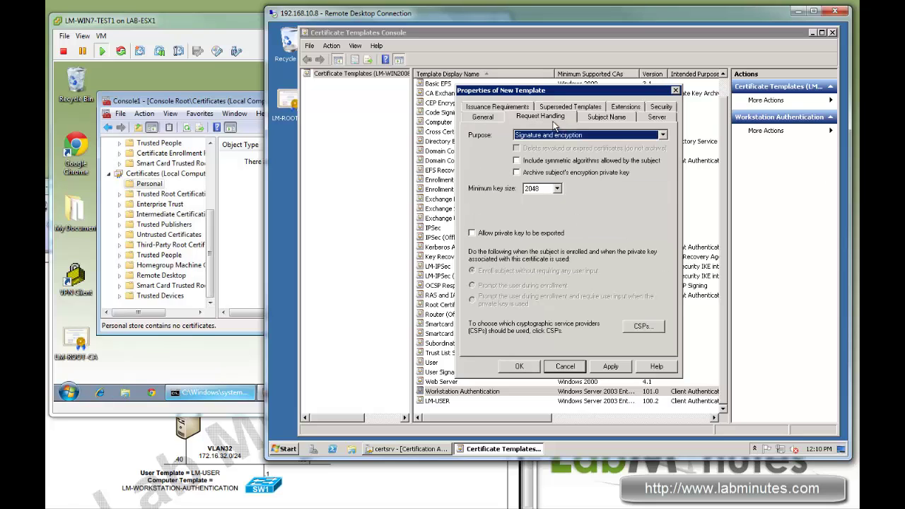
click(600, 117)
click(482, 276)
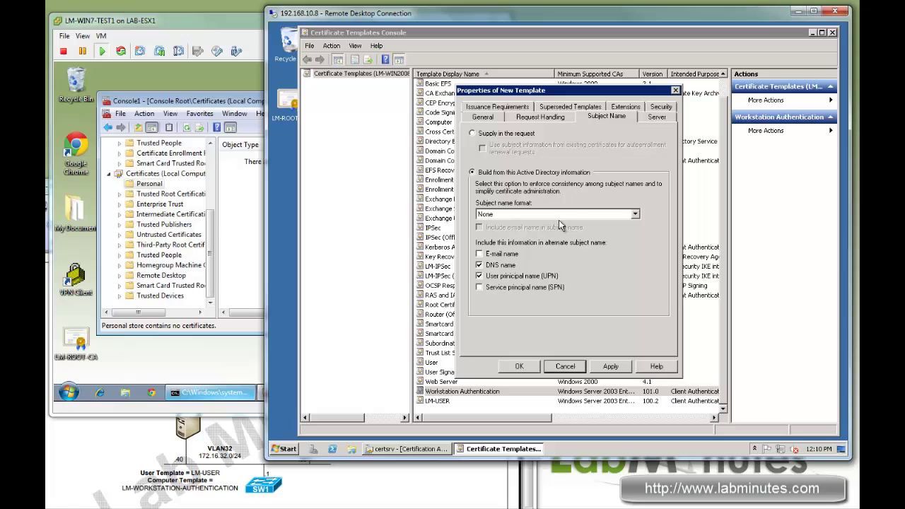
Allow Domain Computers Read, Enroll and Autoenroll, then save the template
click(661, 107)
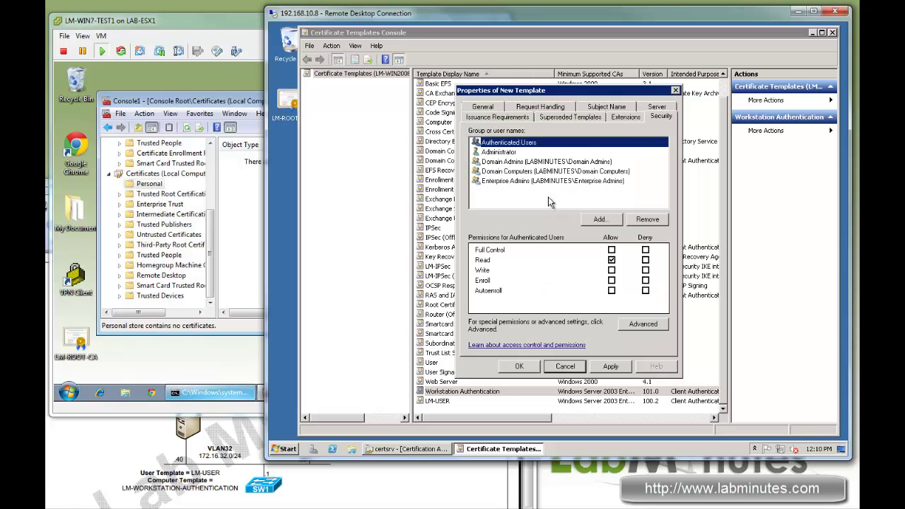
click(508, 173)
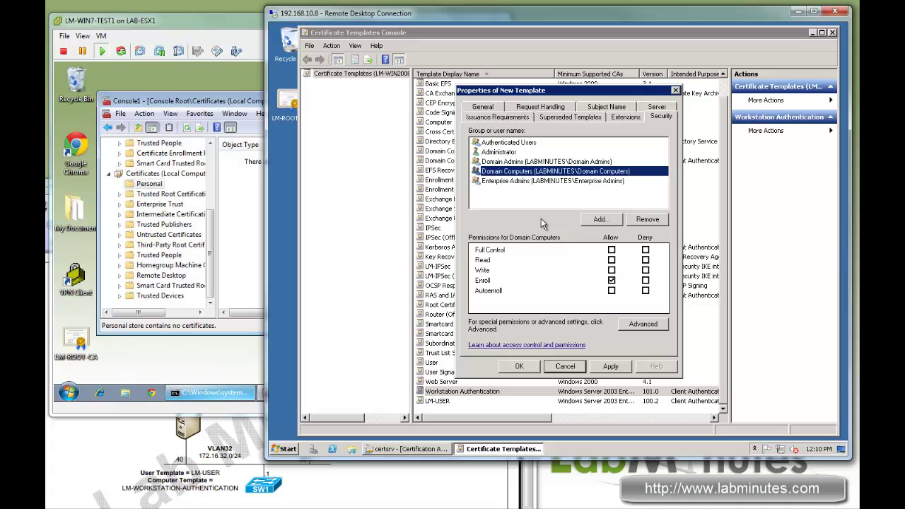
click(612, 290)
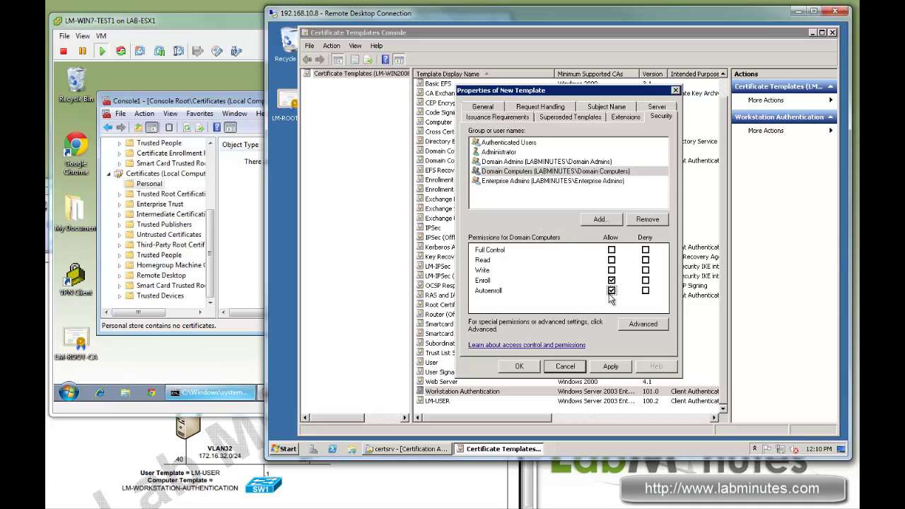
click(611, 260)
click(516, 364)
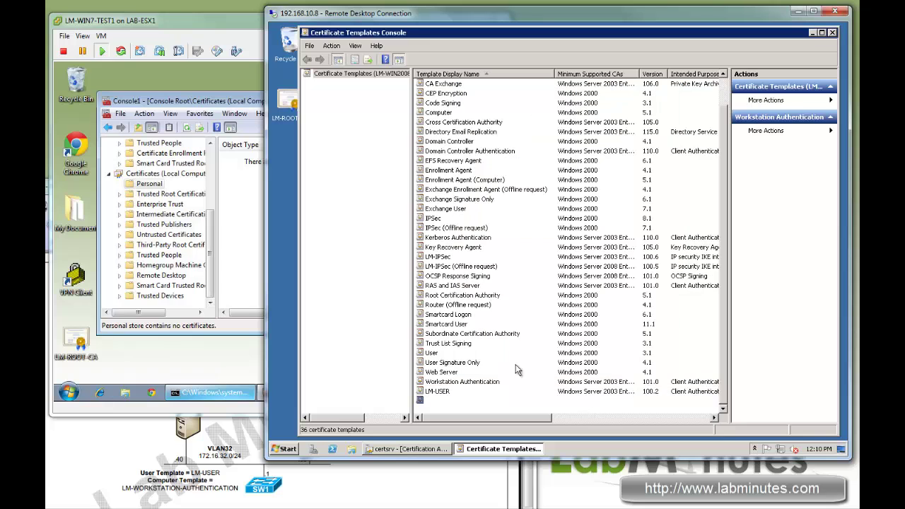
Minimize the templates console and start New > Certificate Template to Issue on LM-ROOT-CA
click(813, 32)
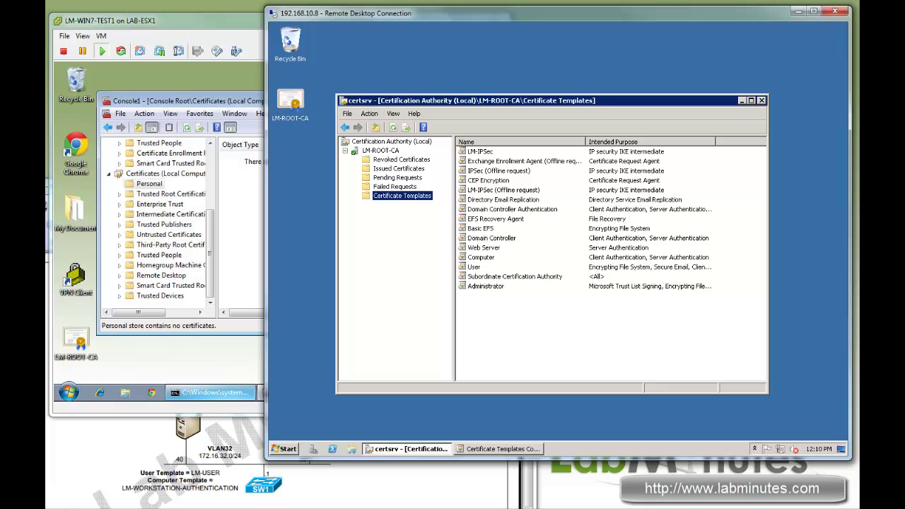
right_click(396, 197)
mouse_move(424, 220)
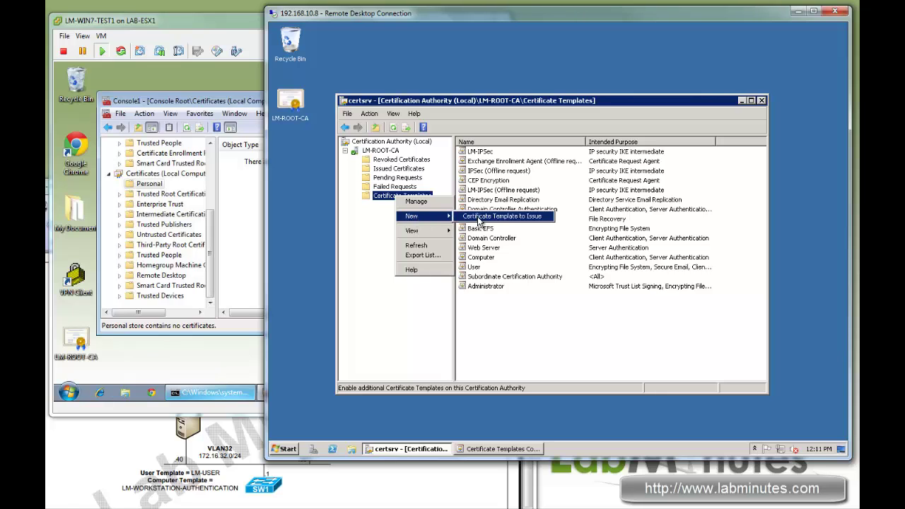
click(482, 220)
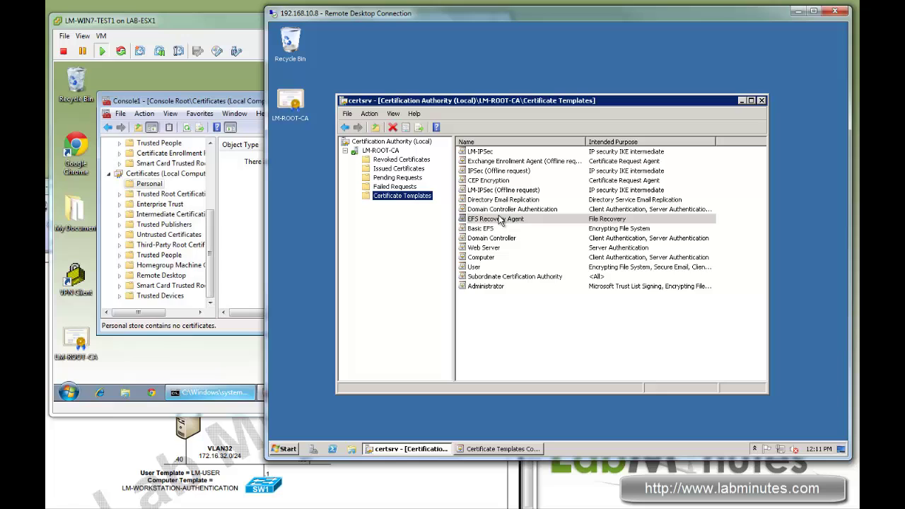
right_click(401, 202)
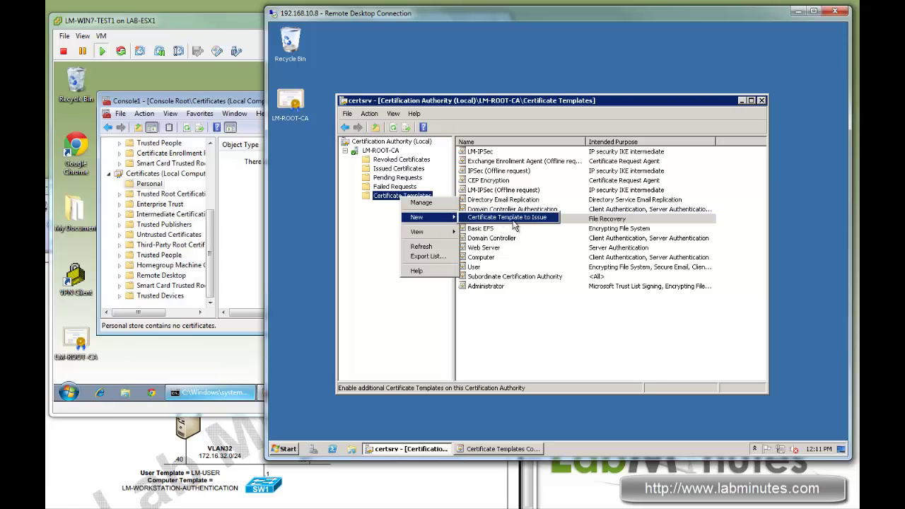
click(513, 219)
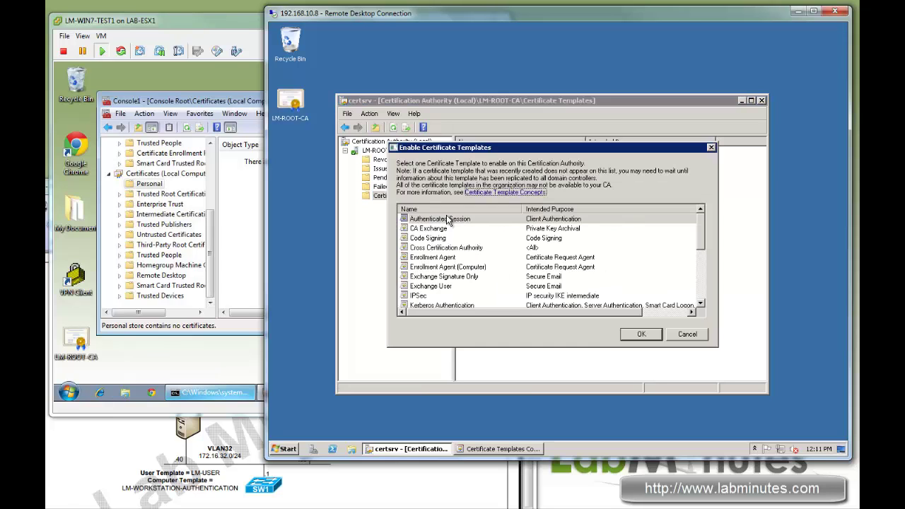
Issue the LM-USER and LM-WORKSTATION-AUTHENTICATION templates
click(488, 267)
scroll(488, 267, down, 1)
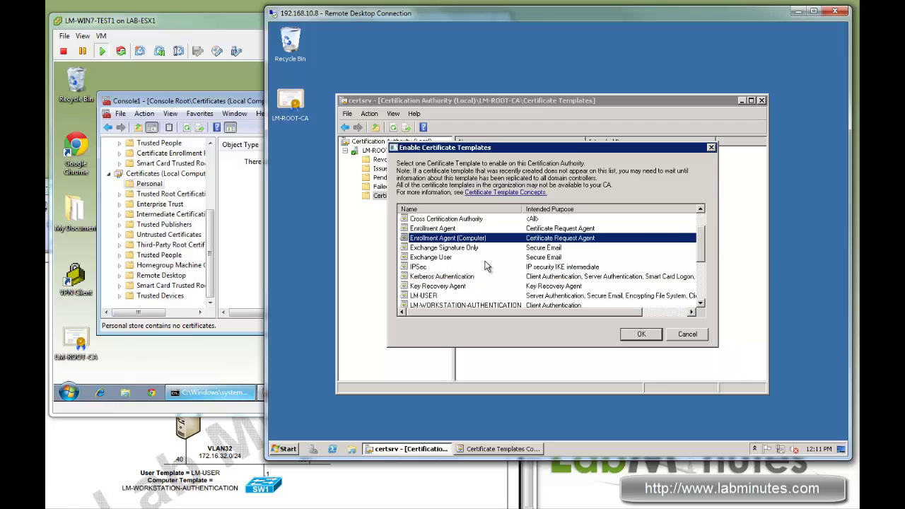
scroll(488, 267, down, 1)
click(428, 268)
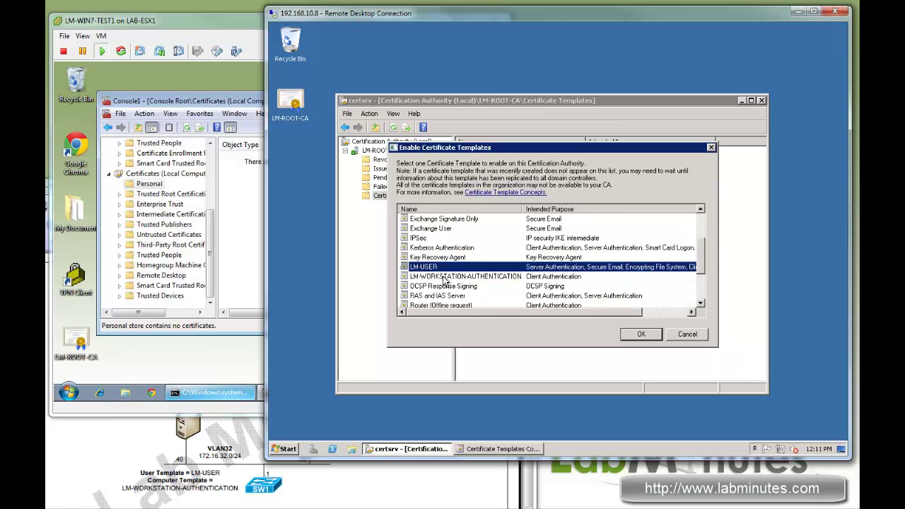
ctrl+click(446, 276)
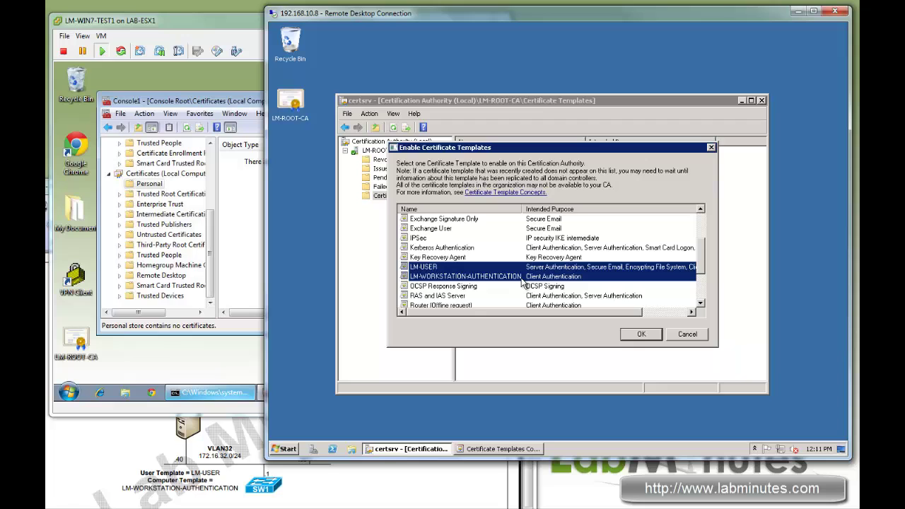
click(640, 334)
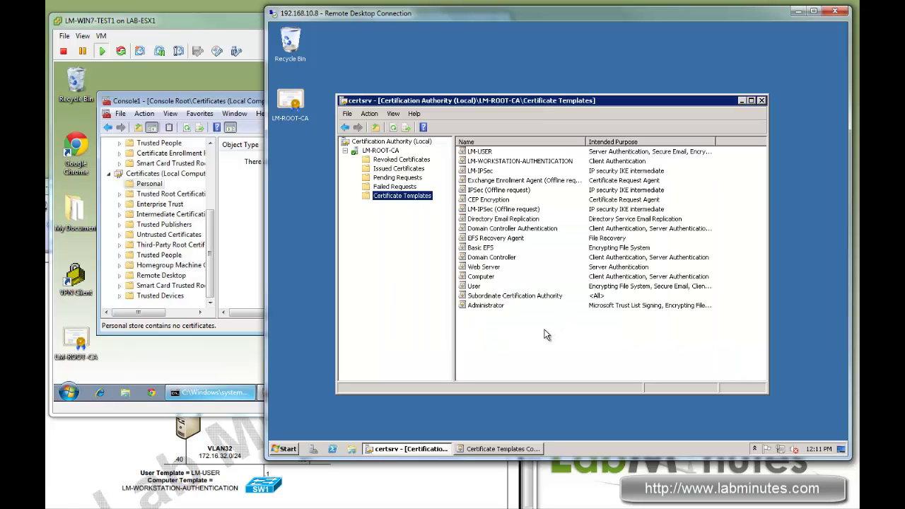
Check the newly issued LM-USER and LM-WORKSTATION-AUTHENTICATION entries under Certificate Templates
click(481, 162)
click(481, 172)
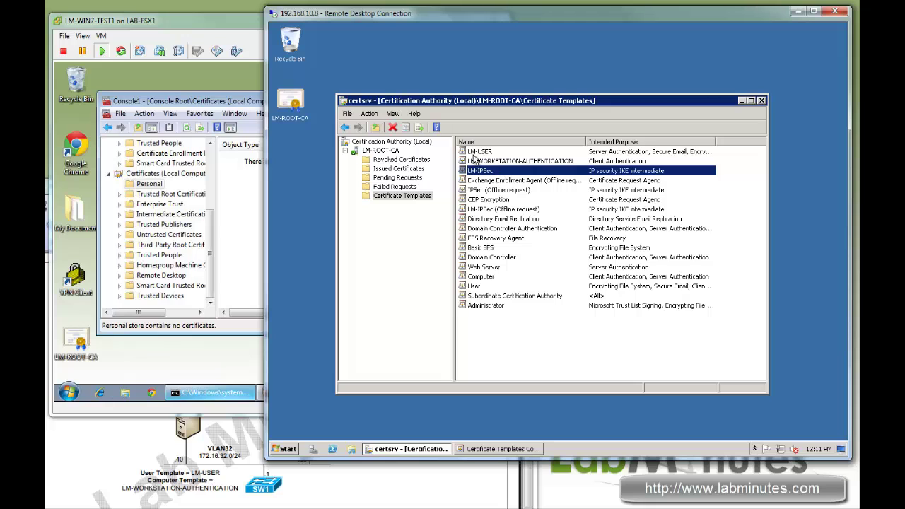
click(480, 152)
click(485, 162)
click(484, 153)
click(485, 162)
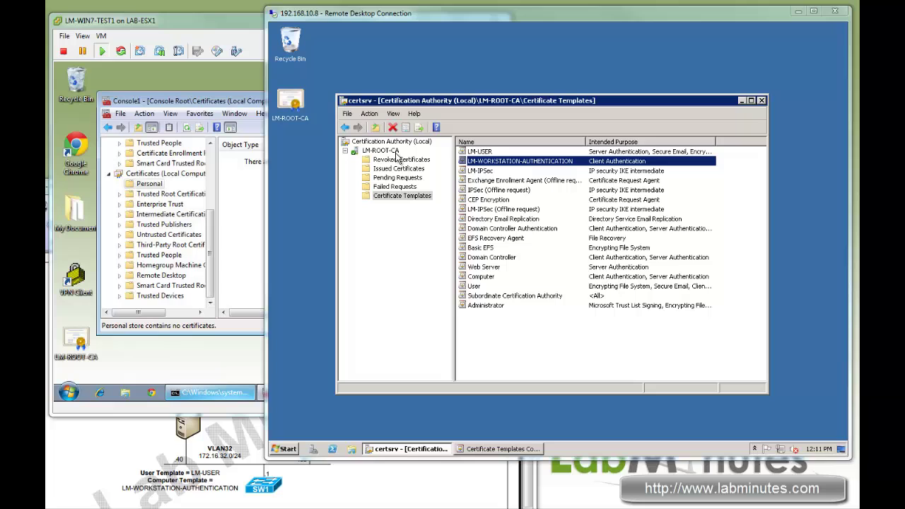
mouse_move(336, 393)
mouse_down()
mouse_move(346, 403)
mouse_move(335, 395)
mouse_up()
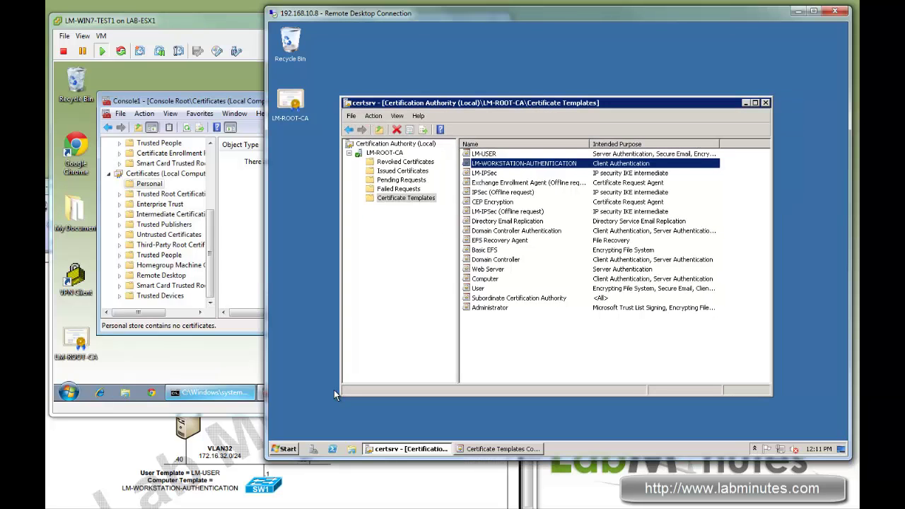
Launch Group Policy Management and edit the LABMINUTES.COM Default Domain Policy
click(288, 447)
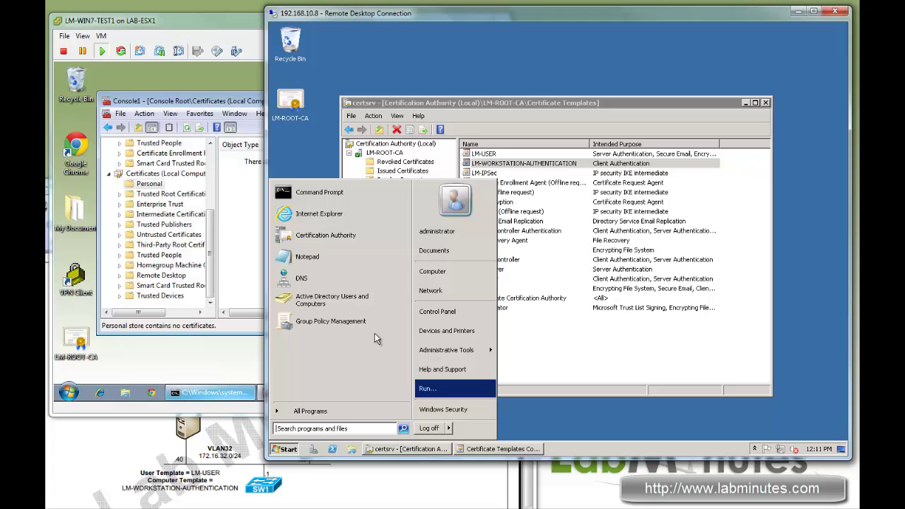
click(329, 318)
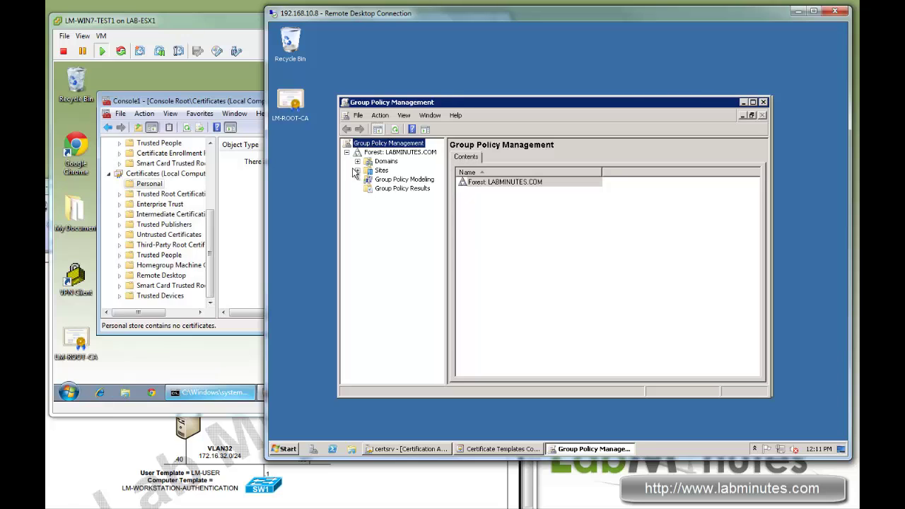
click(357, 161)
click(368, 171)
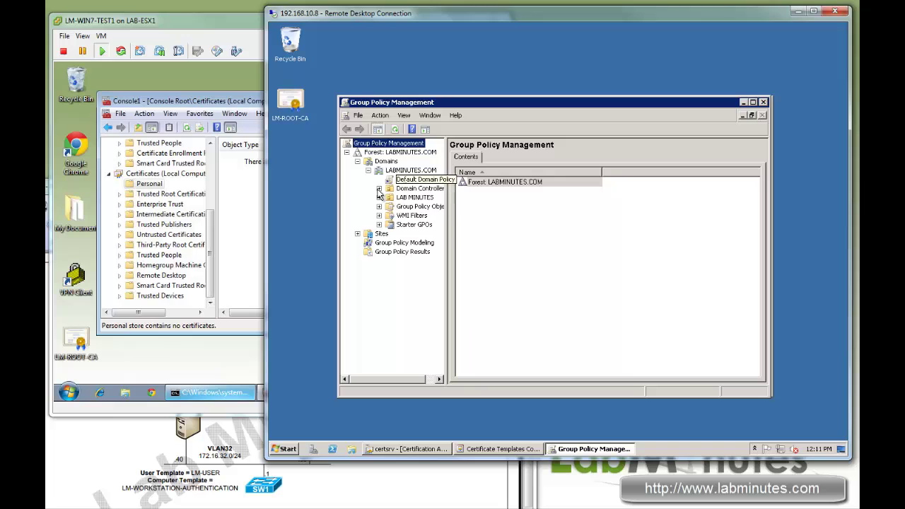
click(406, 198)
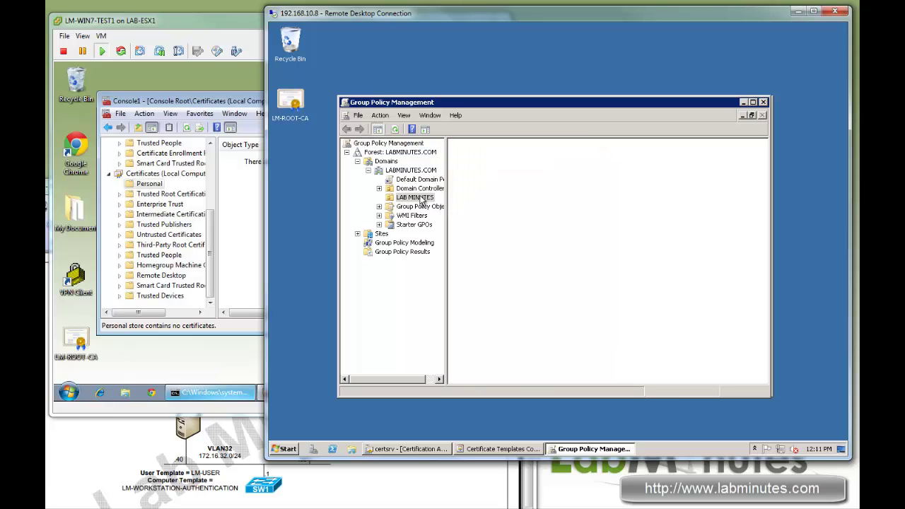
click(400, 181)
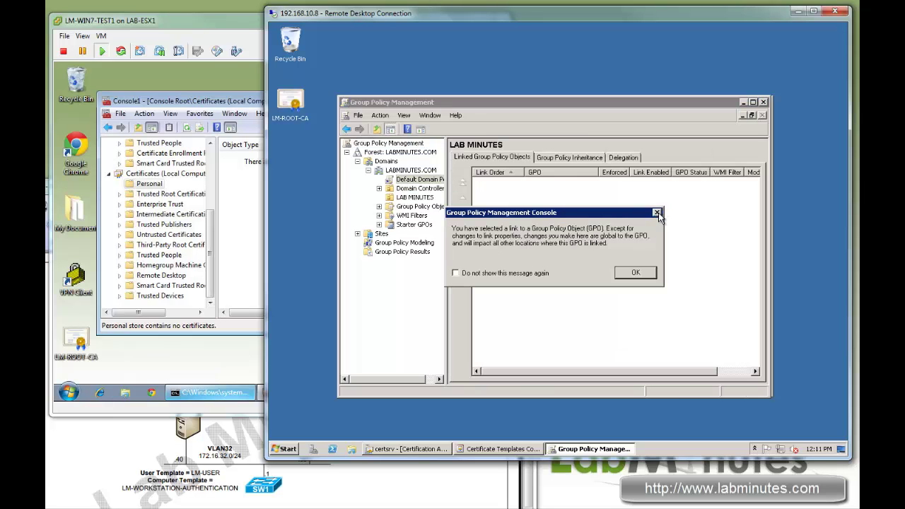
click(658, 212)
right_click(406, 182)
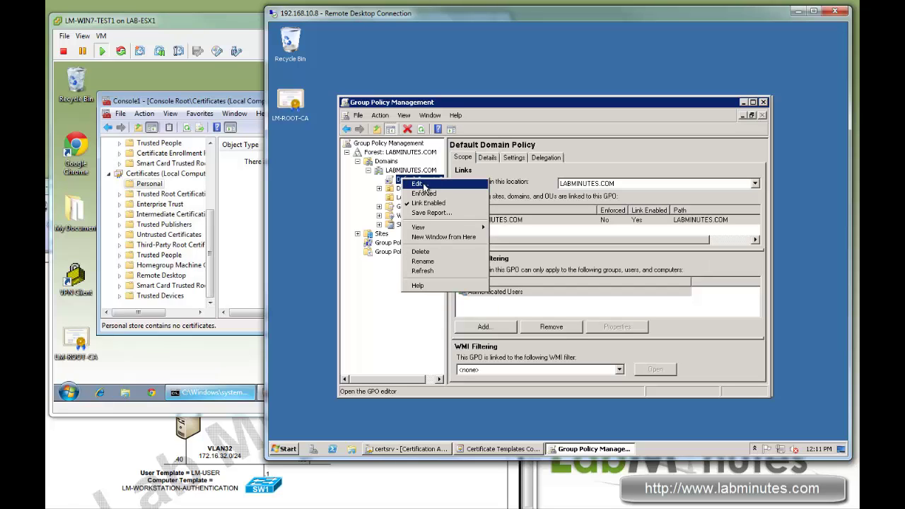
click(418, 184)
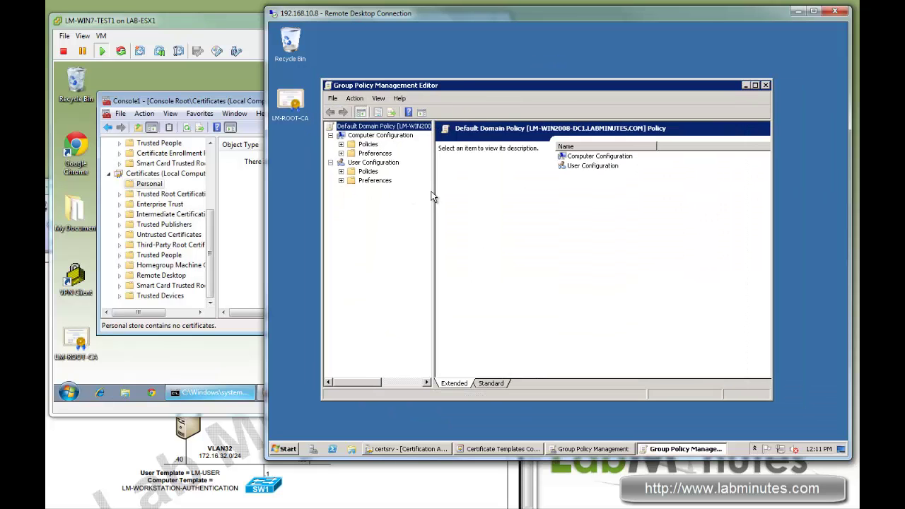
Navigate to Computer Configuration's Public Key Policies and select the Auto-Enrollment policy
drag(433, 187, 448, 187)
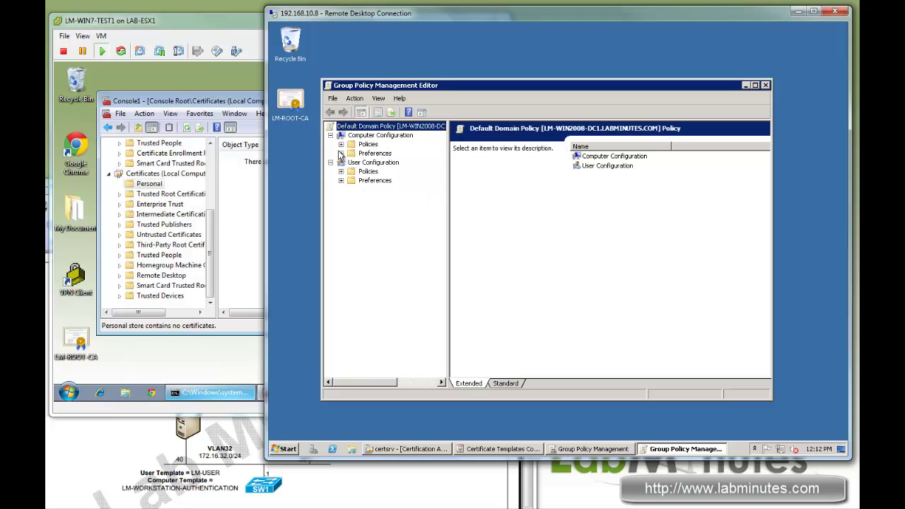
click(341, 144)
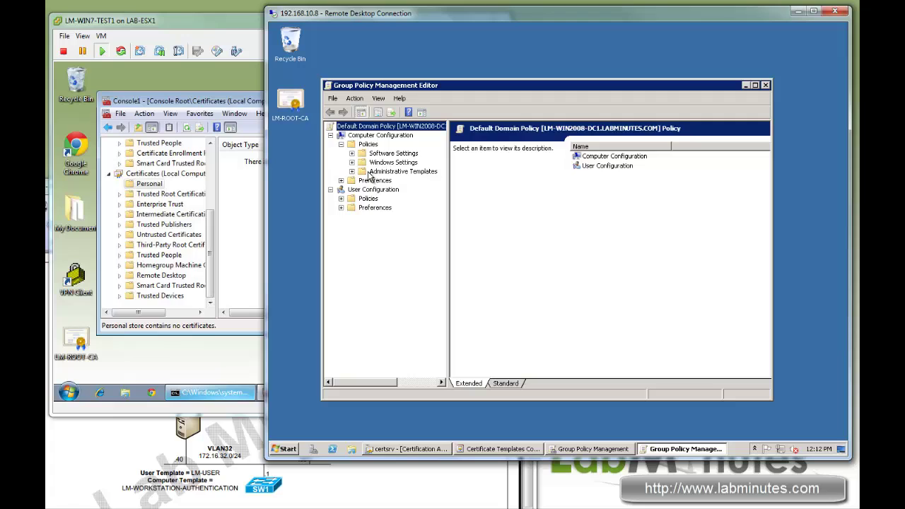
click(352, 163)
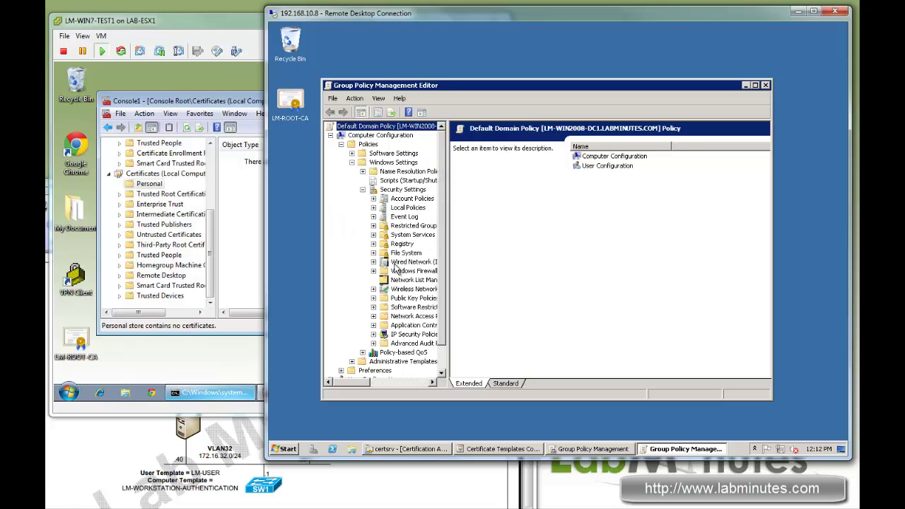
click(413, 299)
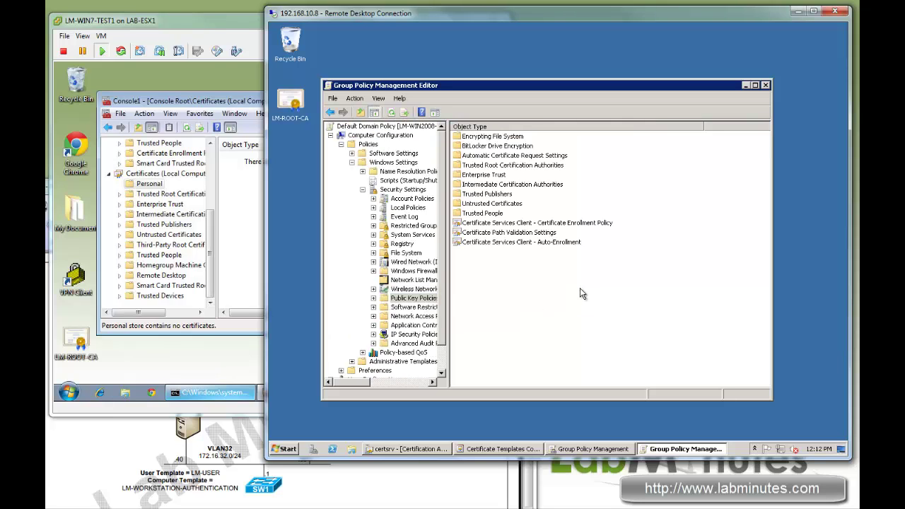
click(528, 242)
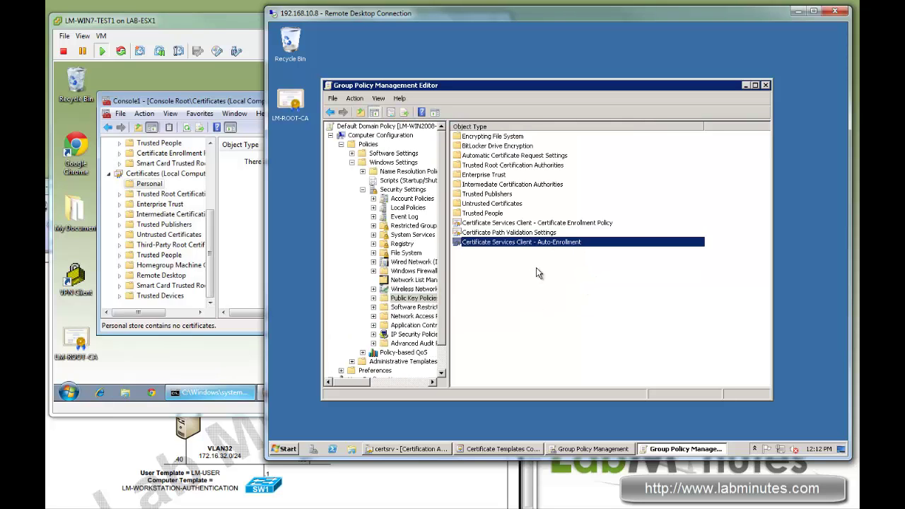
Set Auto-Enrollment to Enabled with expired-certificate renewal and template-based updates ticked
double_click(544, 243)
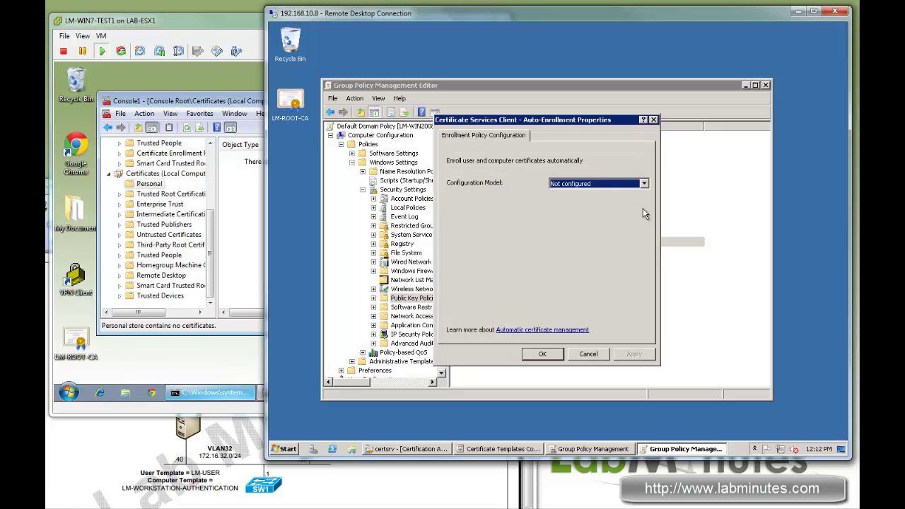
click(644, 183)
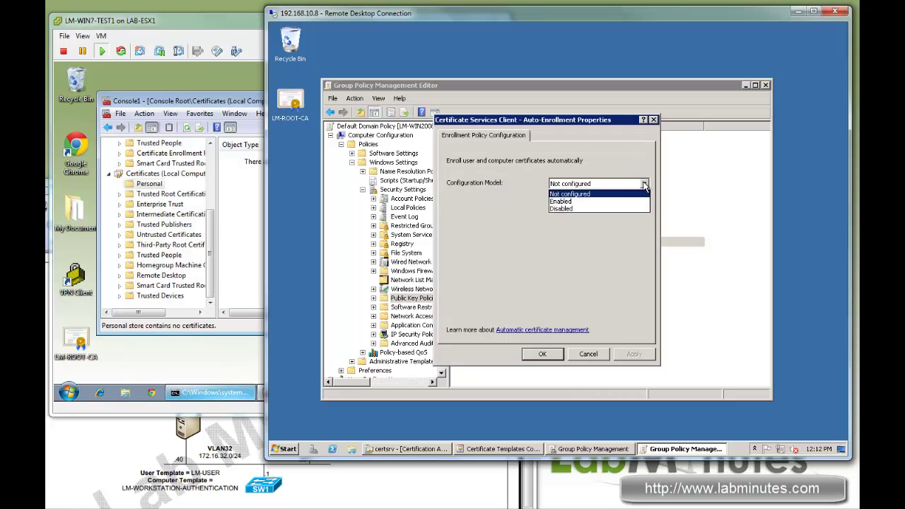
click(572, 205)
click(450, 203)
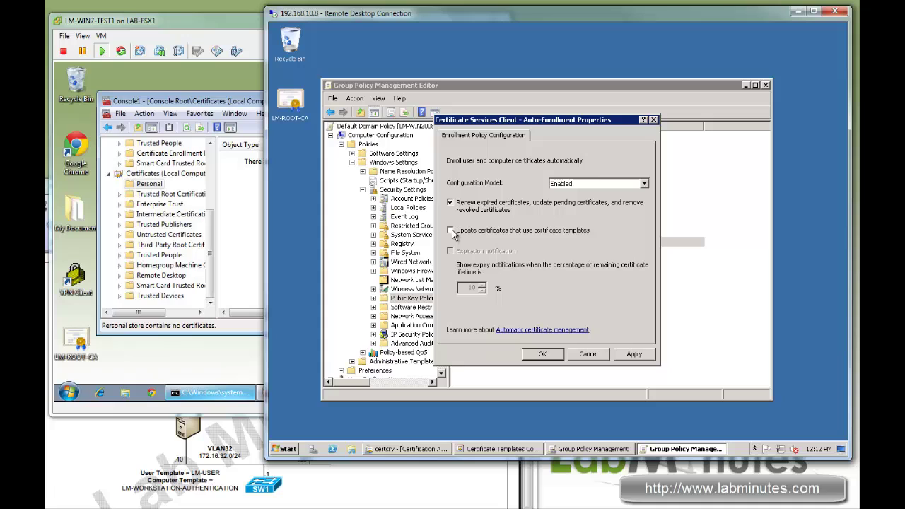
click(451, 230)
click(636, 355)
click(543, 355)
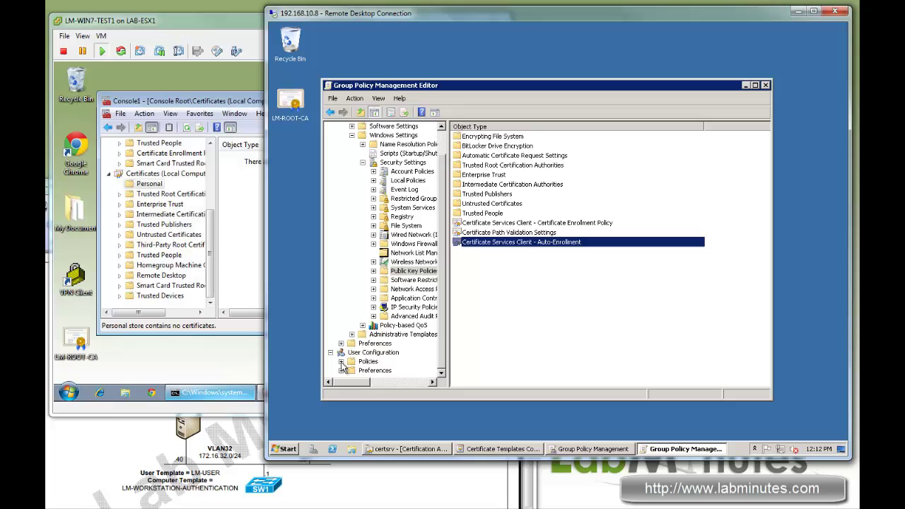
Set User Configuration's Public Key Policies Auto-Enrollment configuration model to Enabled
drag(443, 264, 444, 354)
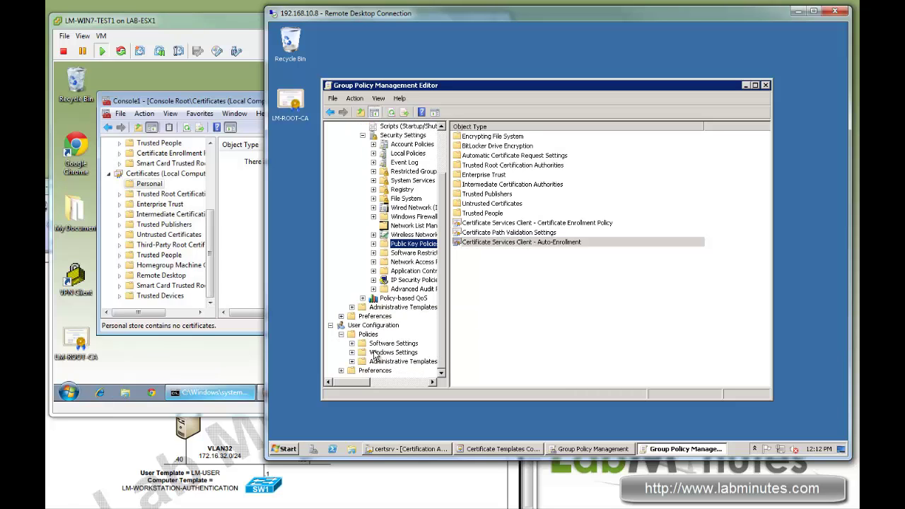
click(352, 352)
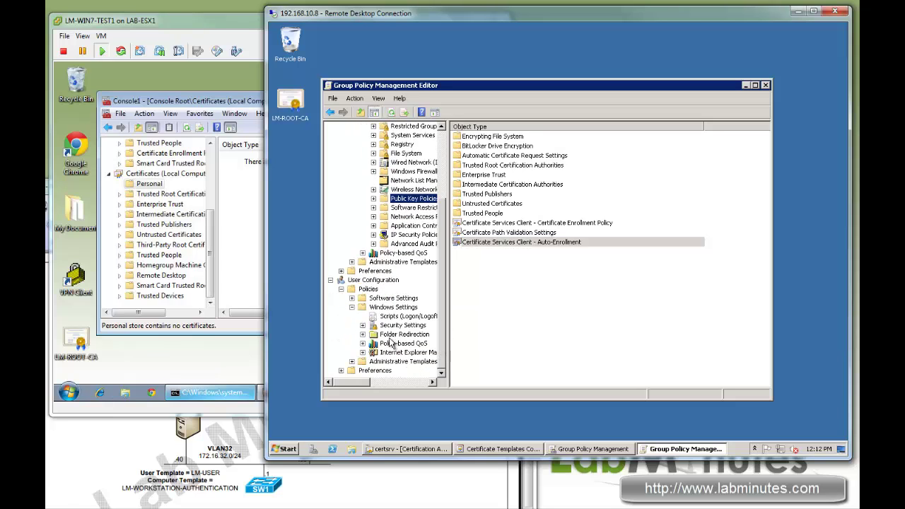
click(362, 325)
click(414, 334)
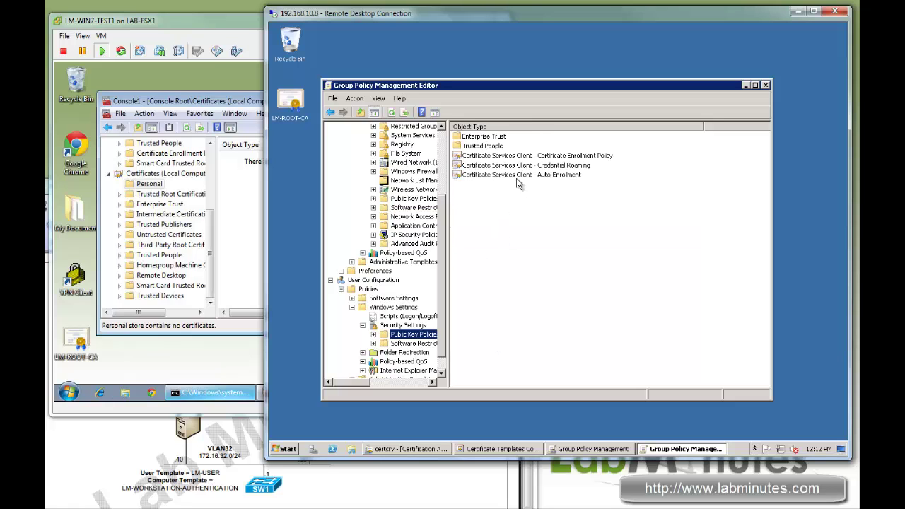
double_click(519, 175)
click(607, 183)
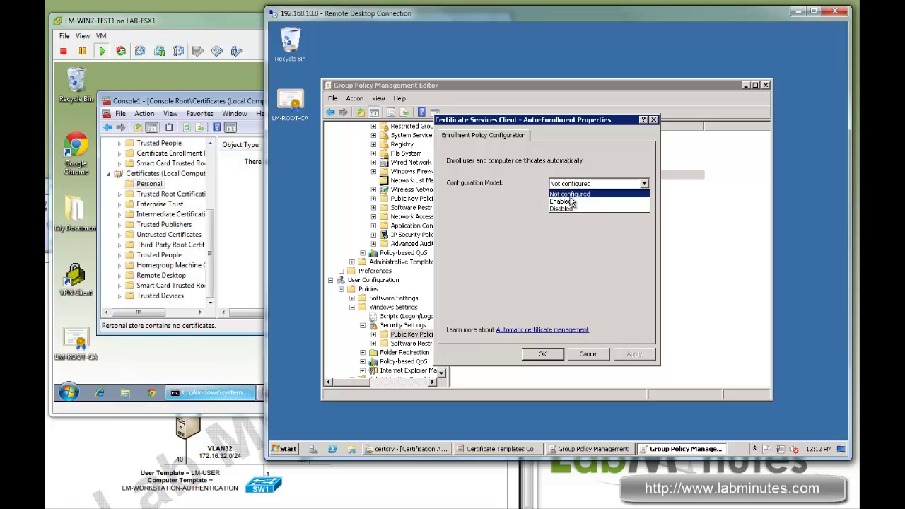
click(598, 197)
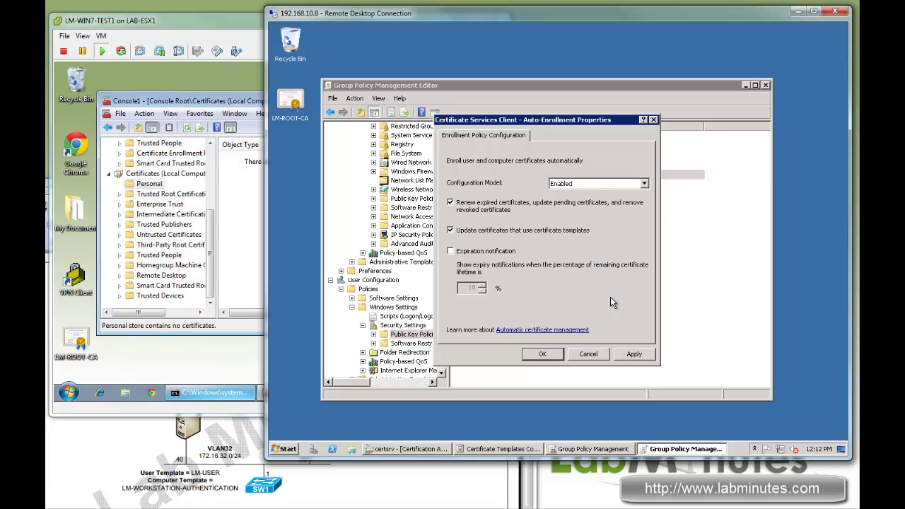
click(544, 355)
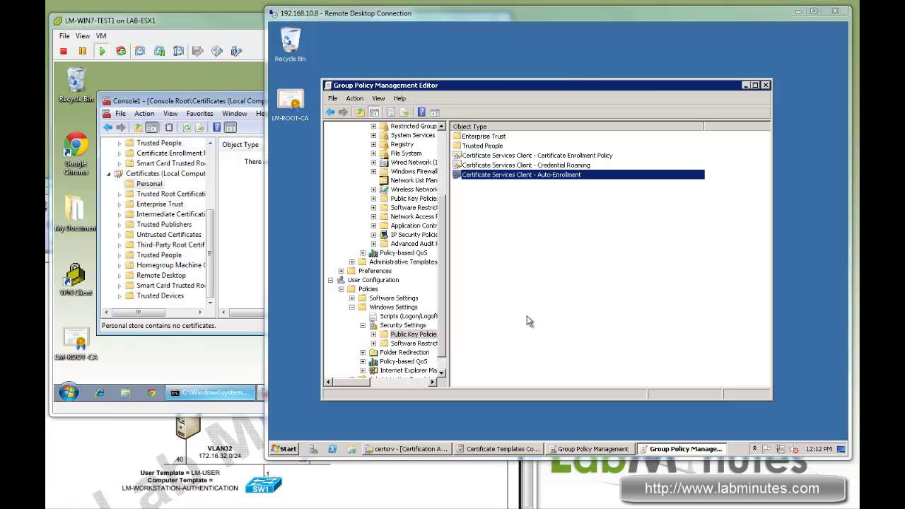
Run gpupdate /force in an administrator Command Prompt on the server
drag(601, 80, 623, 74)
click(287, 448)
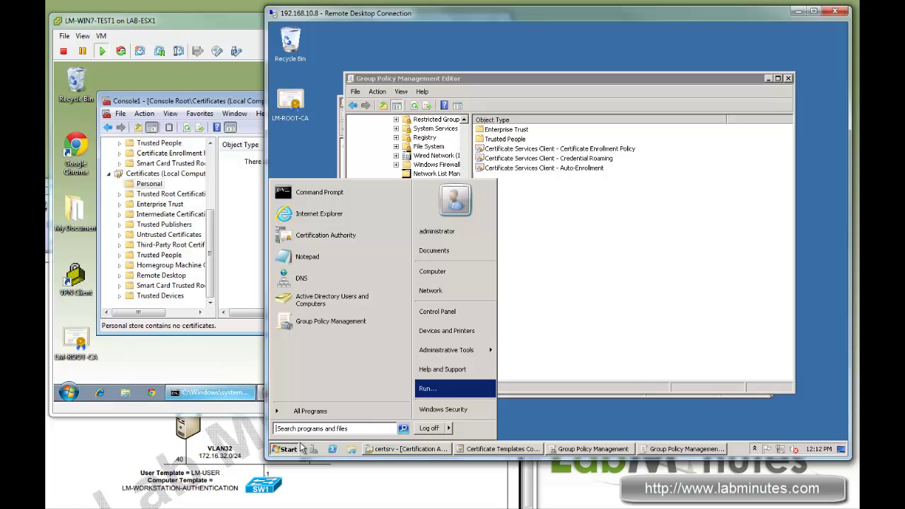
click(341, 201)
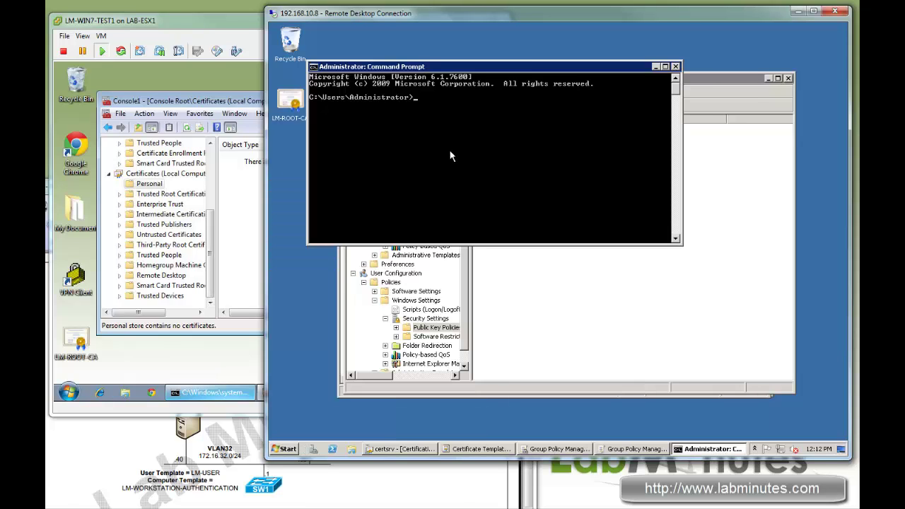
text(gpupdate /force)
key(Return)
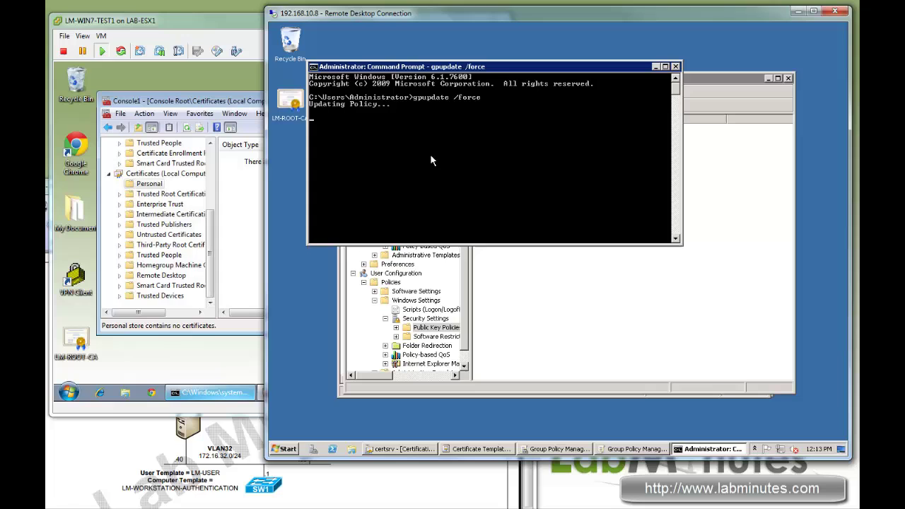
Close the Windows 7 certificates console without saving and bring up its Start menu
drag(520, 74, 539, 75)
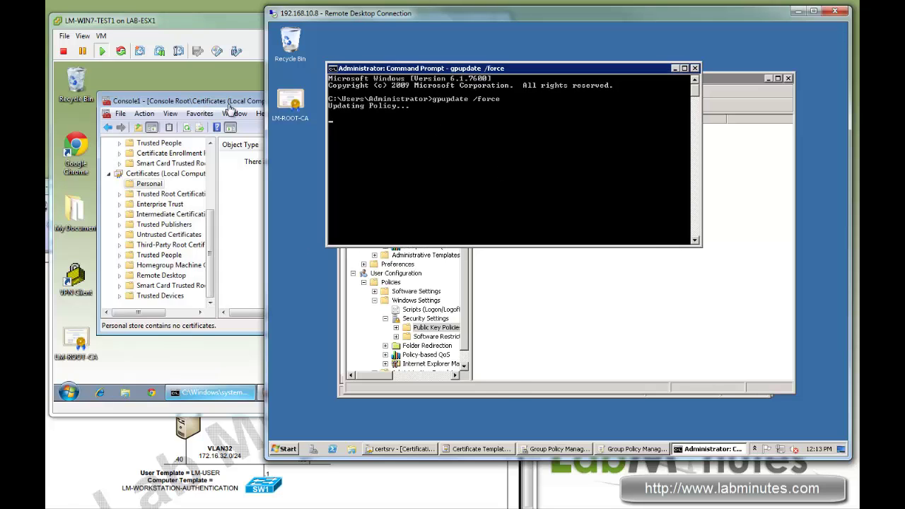
click(249, 102)
click(446, 101)
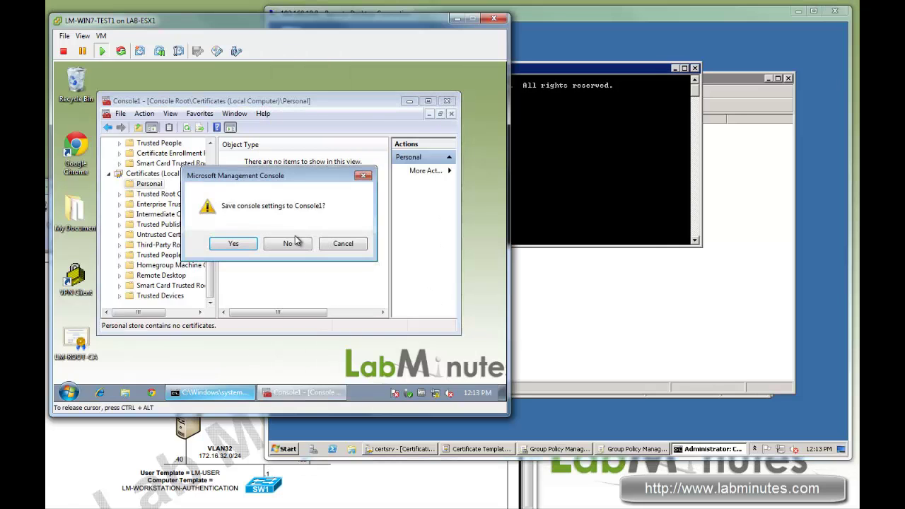
click(295, 242)
click(560, 74)
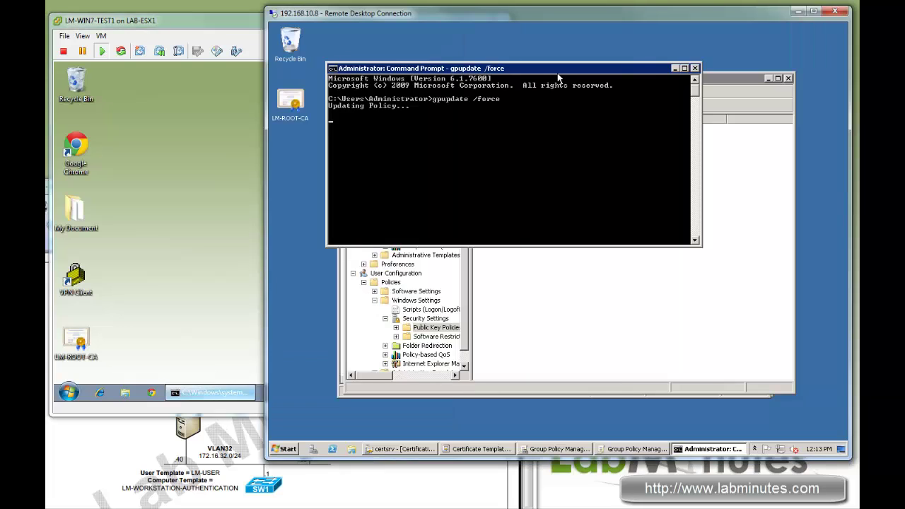
drag(515, 13, 523, 11)
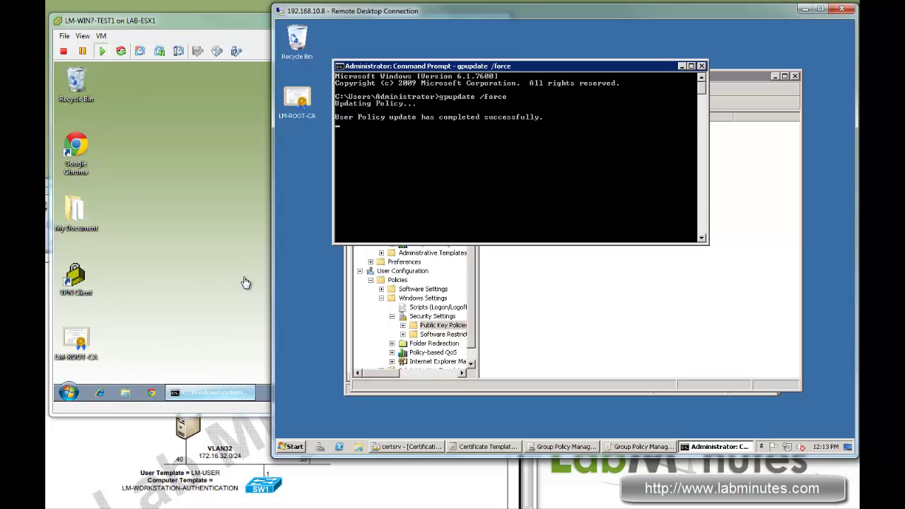
click(68, 394)
click(68, 394)
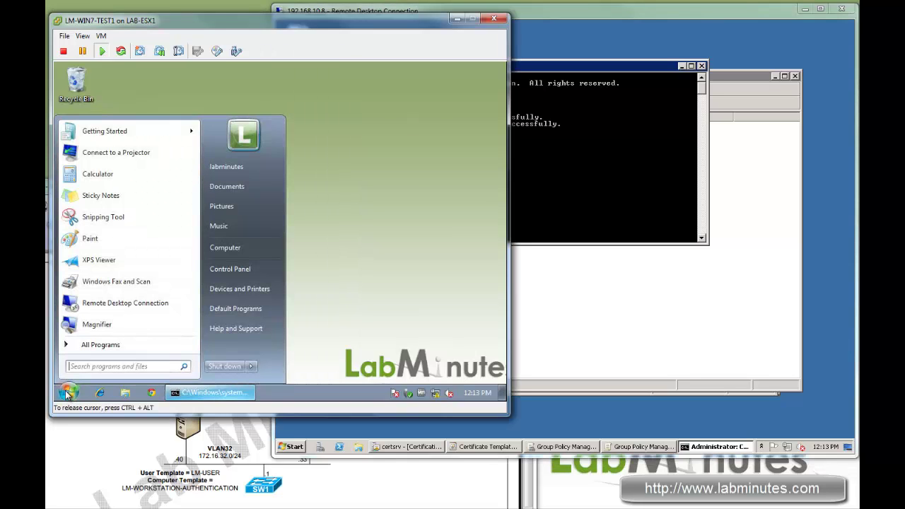
In Computer Name settings, make the computer a member of the labminutes.com domain
right_click(238, 252)
click(323, 346)
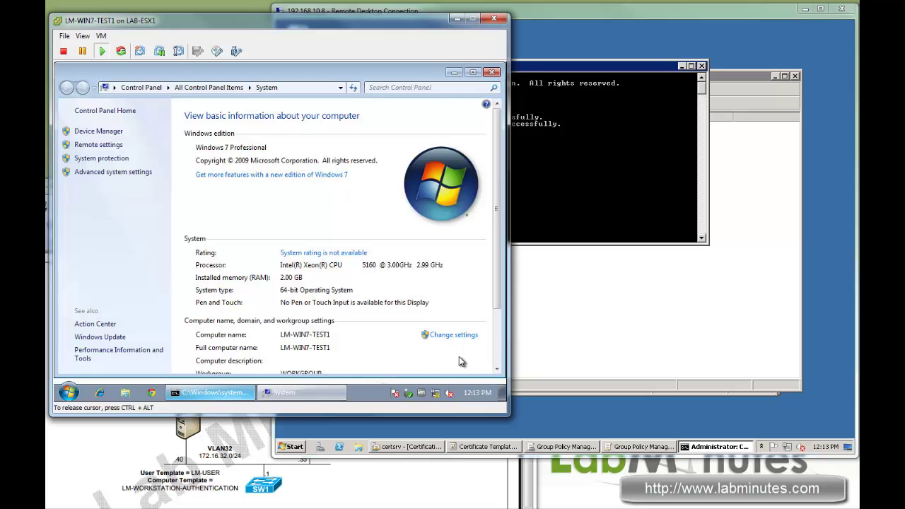
click(454, 336)
click(262, 244)
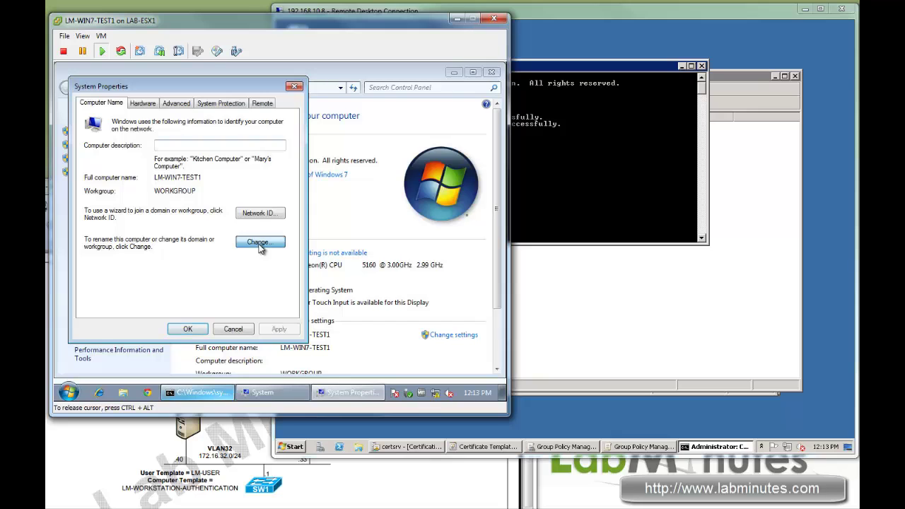
click(95, 236)
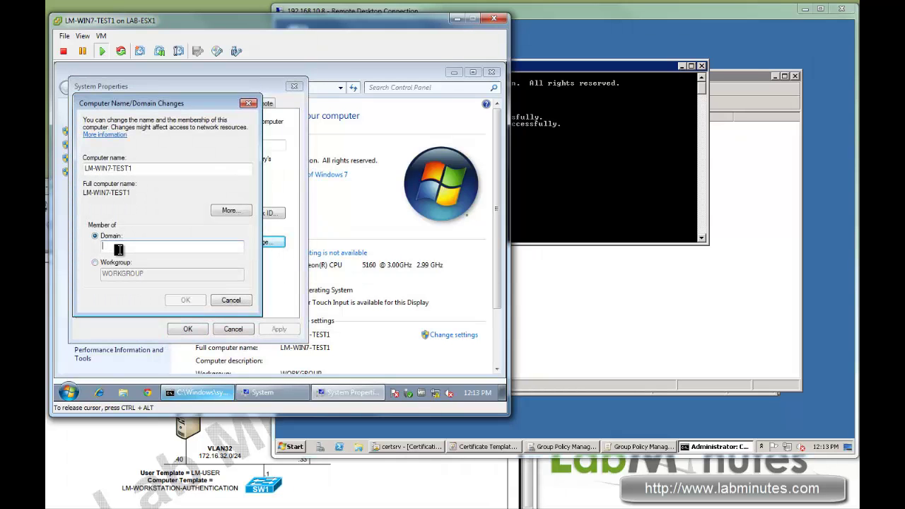
text(labminutes.com)
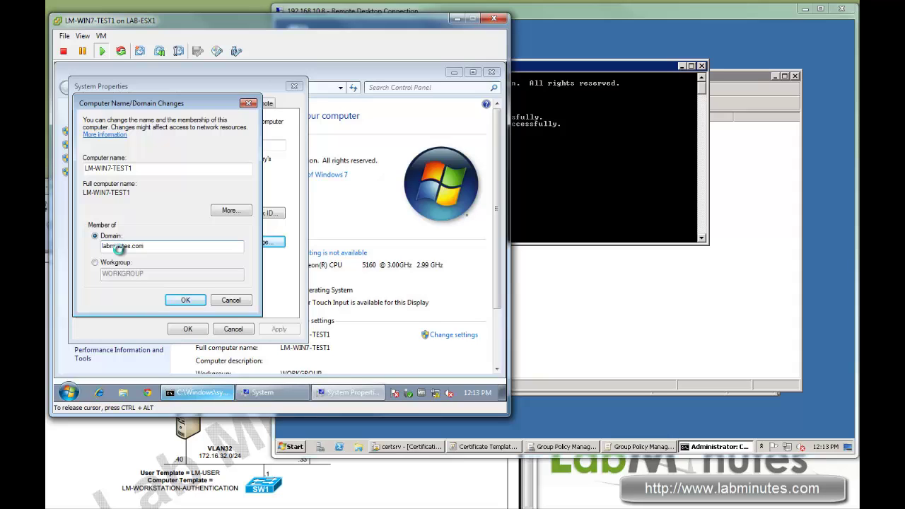
key(Return)
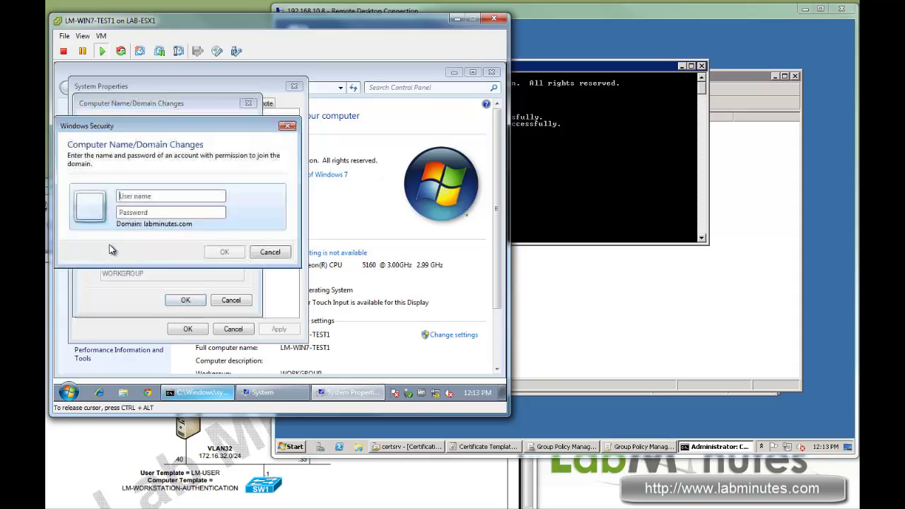
Enter join credentials, dismiss the logon failure error, and retry the domain join
text(adm)
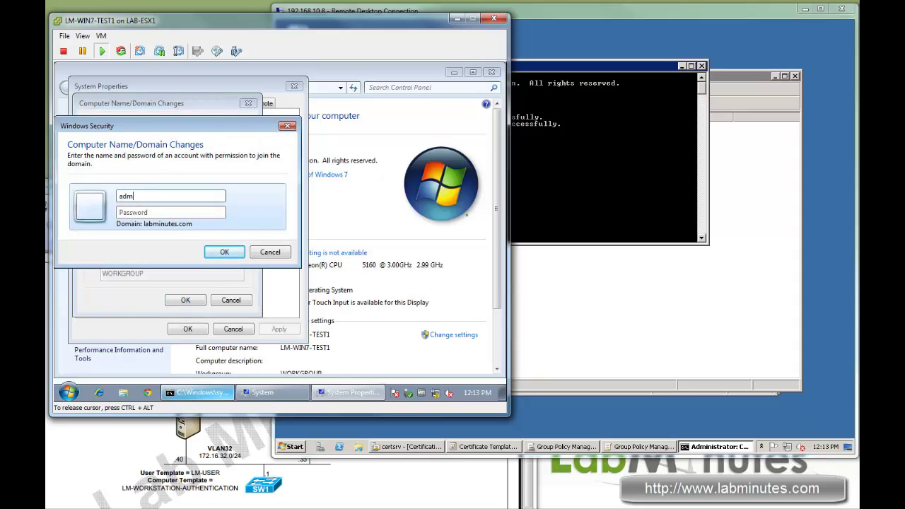
key(BackSpace)
key(BackSpace)
text(a)
key(Return)
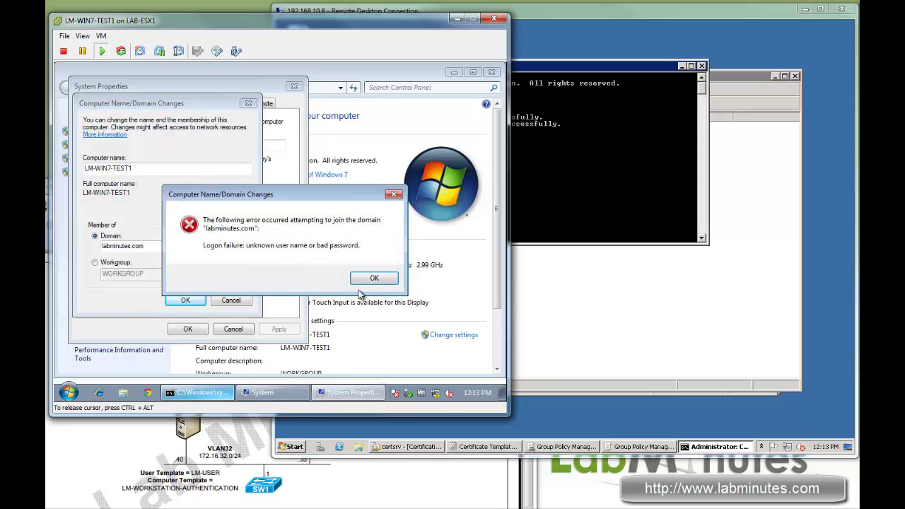
click(373, 280)
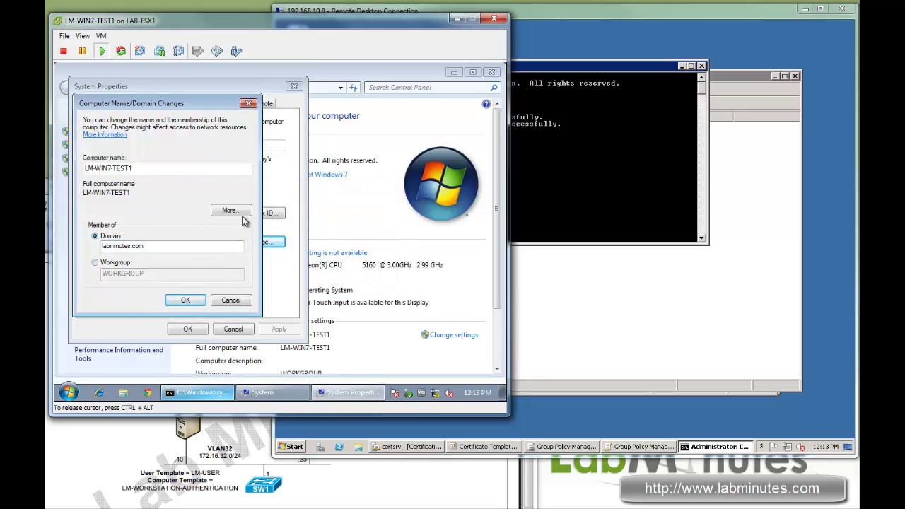
click(185, 301)
Join the domain with the administrator account and password, accepting the welcome message
text(ad)
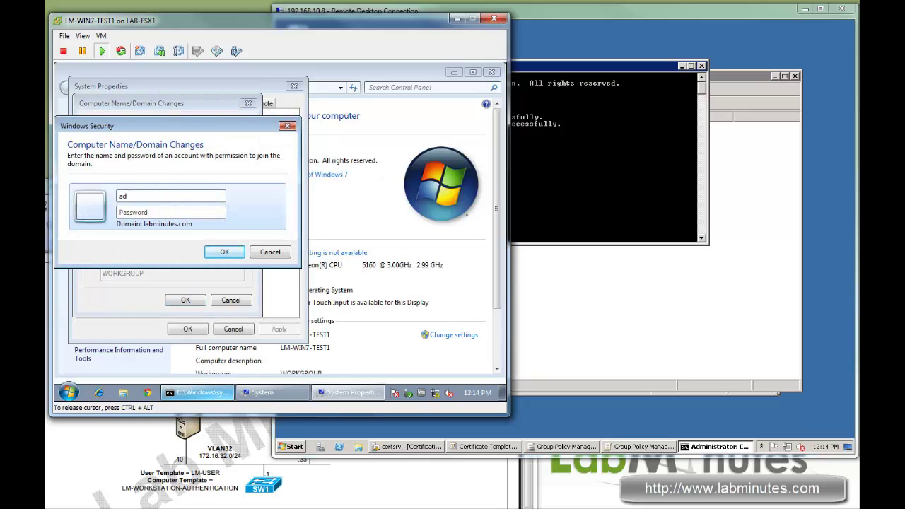
text(ministrator)
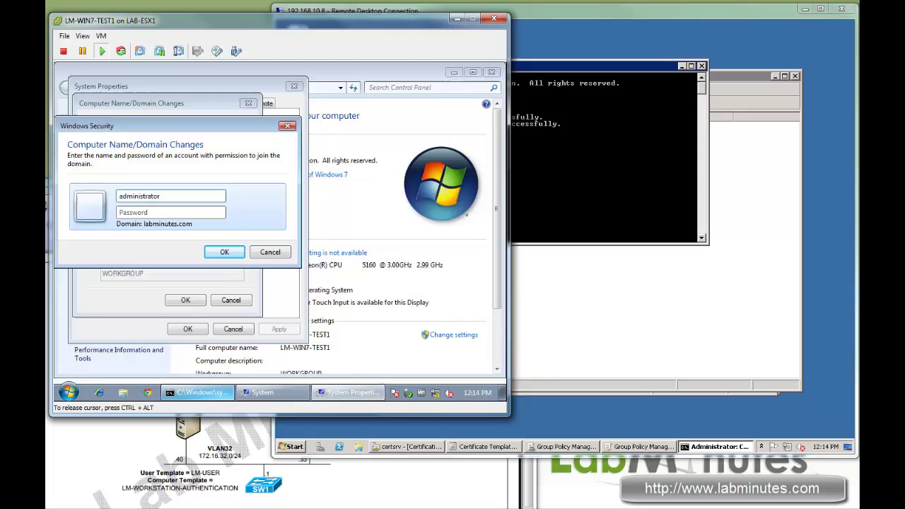
key(Tab)
text(Ci)
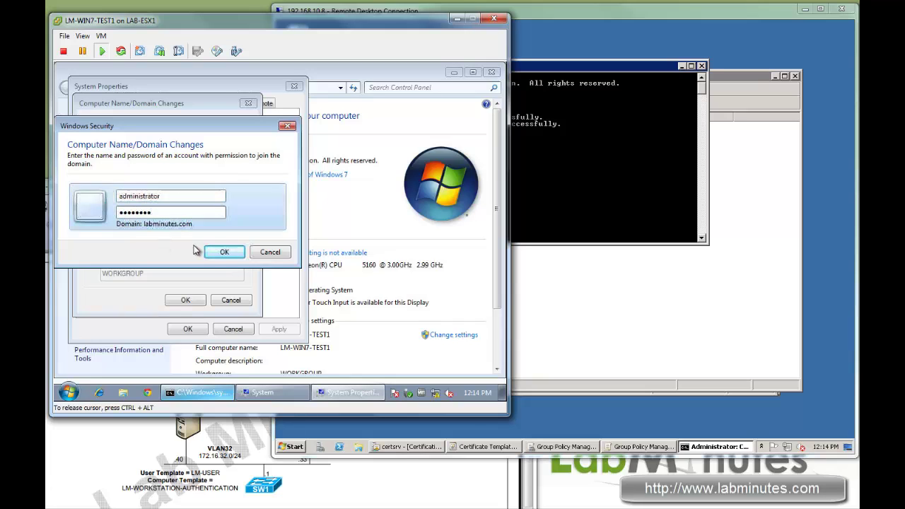
click(222, 253)
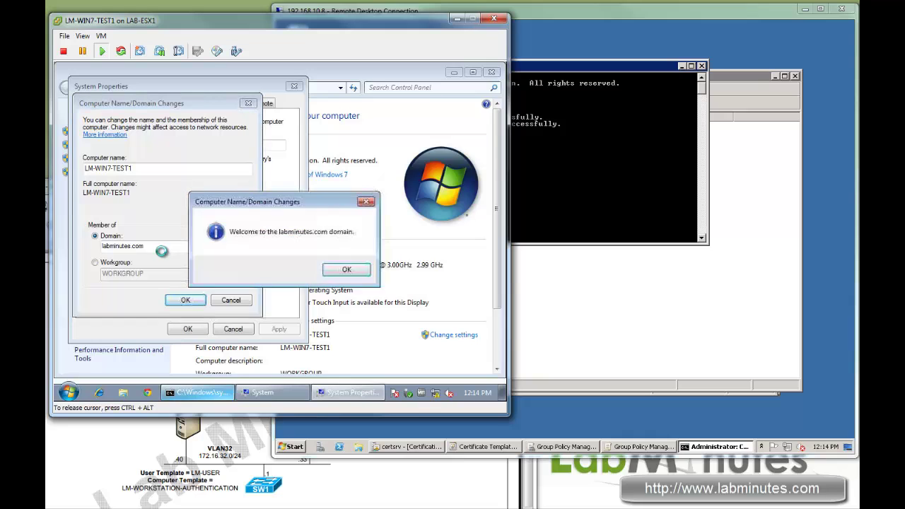
click(347, 271)
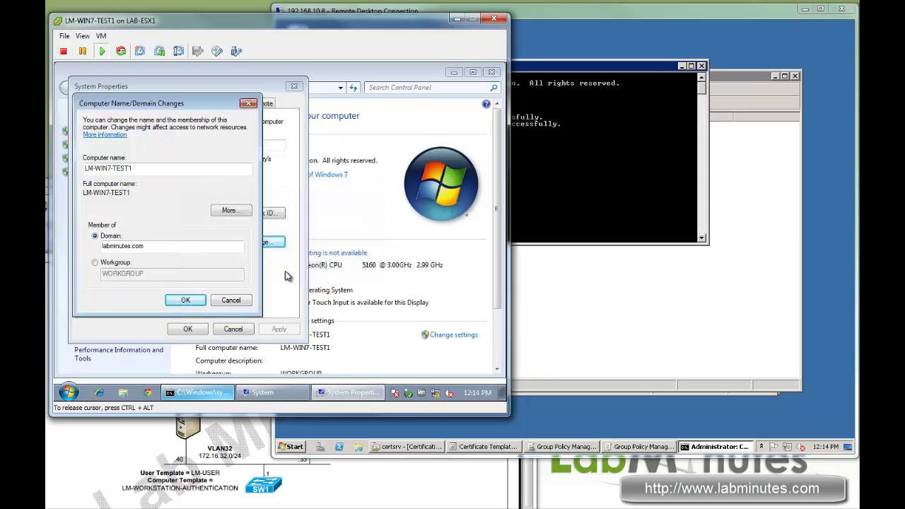
click(185, 301)
Acknowledge the restart notice, close System Properties, and restart the computer now
click(349, 243)
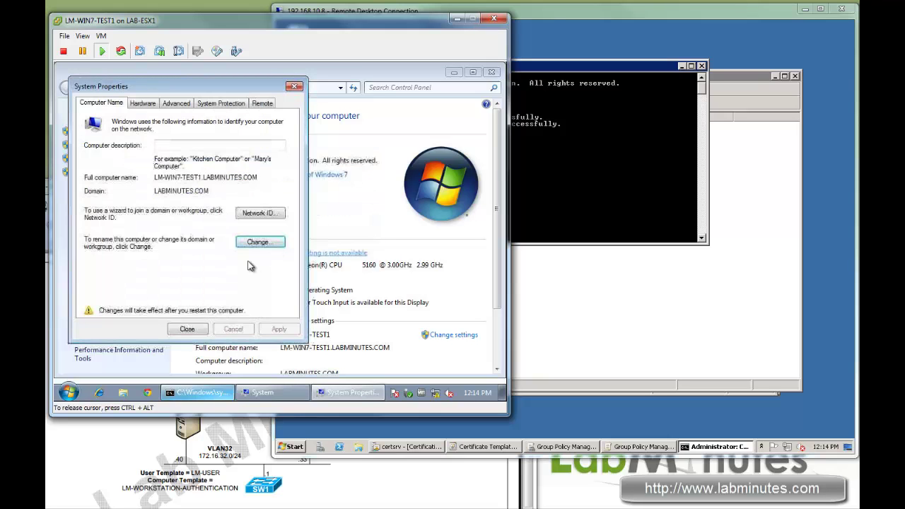
click(194, 329)
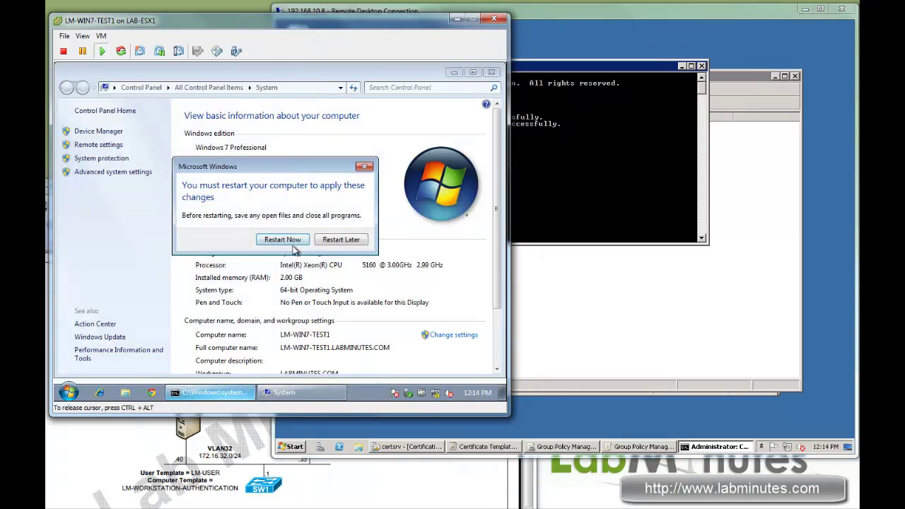
click(294, 241)
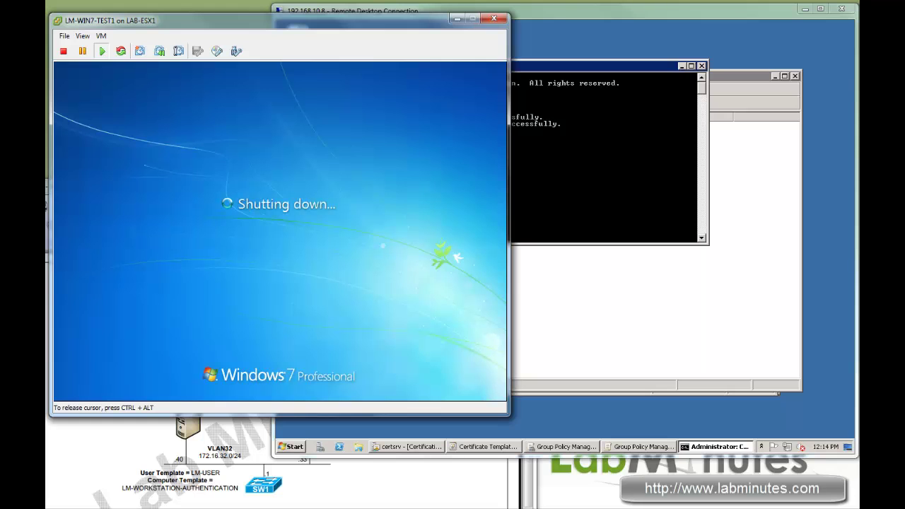
Show LM-ROOT-CA's Issued Certificates in an enlarged Certification Authority window and refresh with F5
click(656, 309)
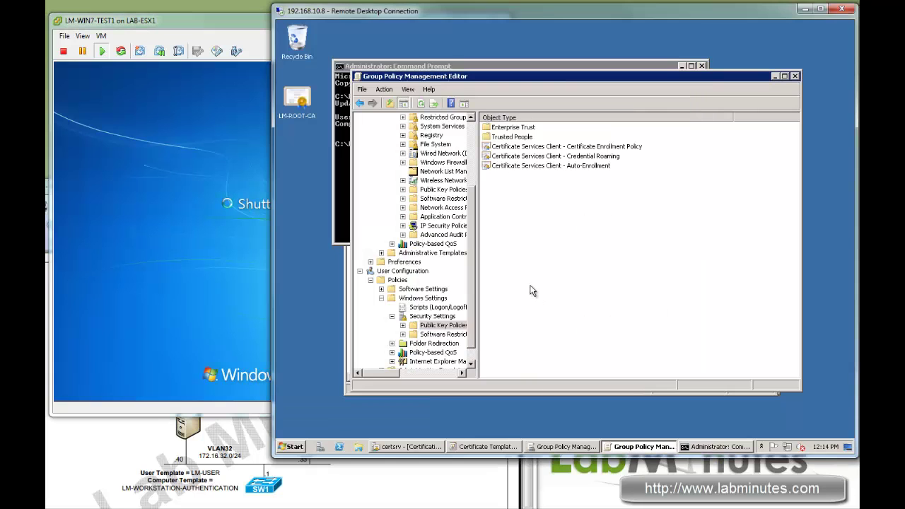
key(alt+Tab)
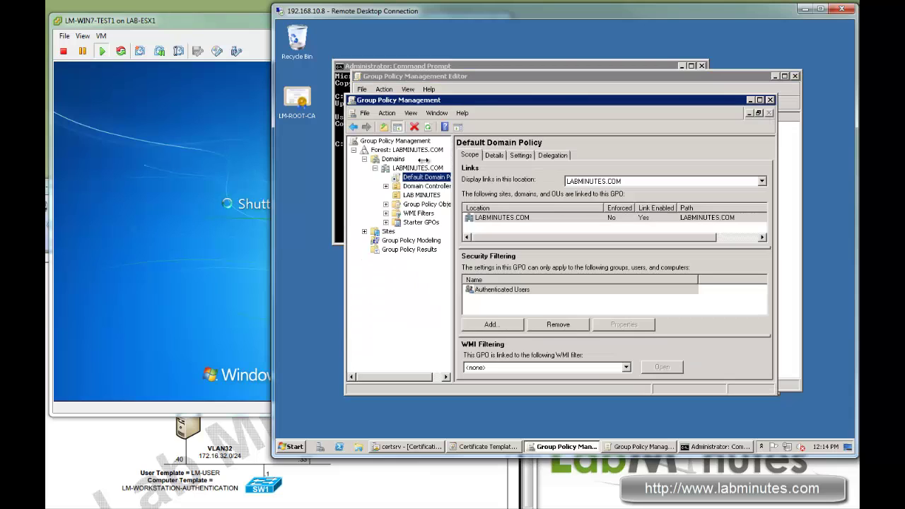
key(alt+Tab)
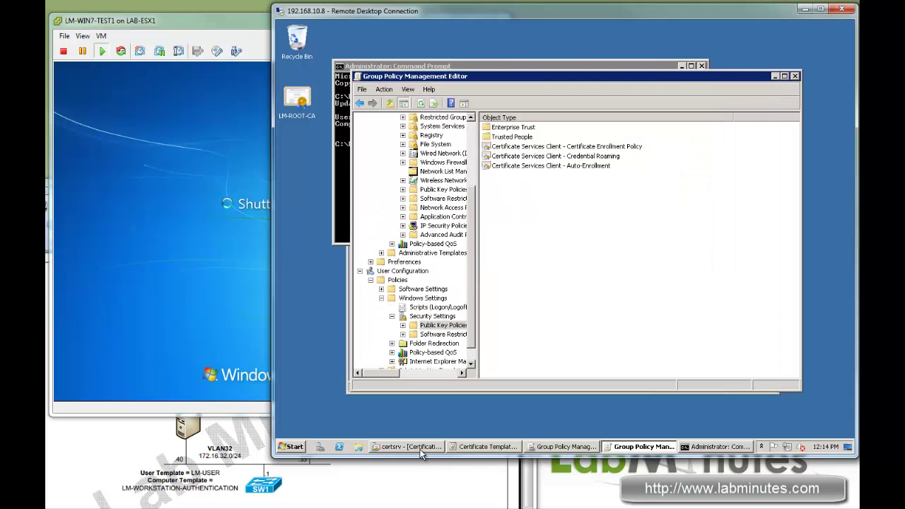
click(418, 447)
click(409, 169)
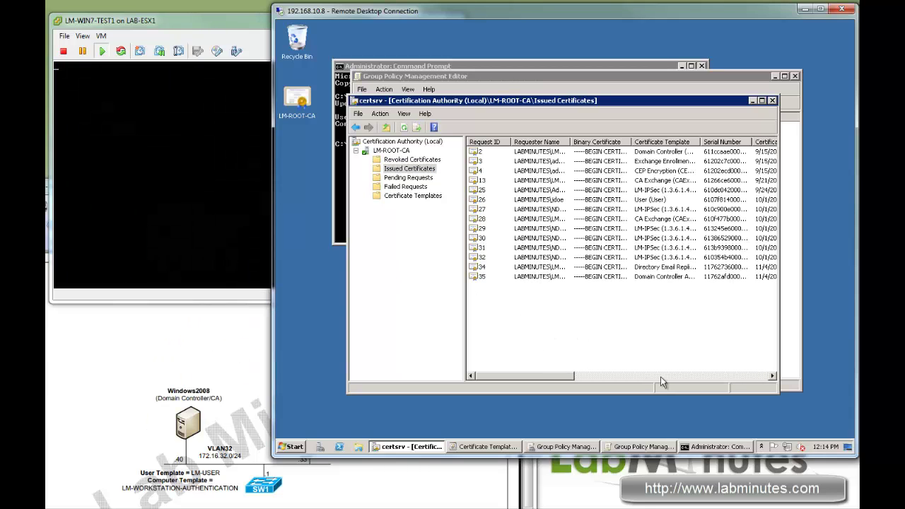
drag(776, 391, 805, 403)
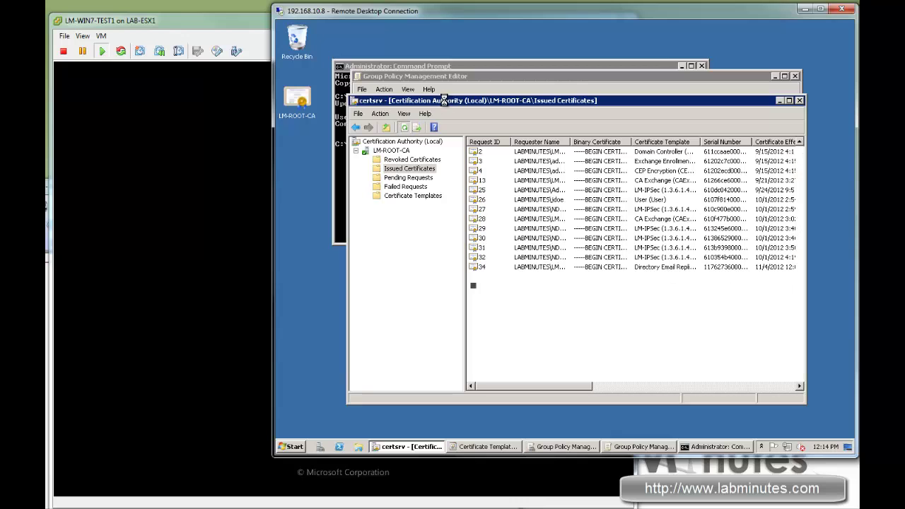
drag(442, 101, 461, 104)
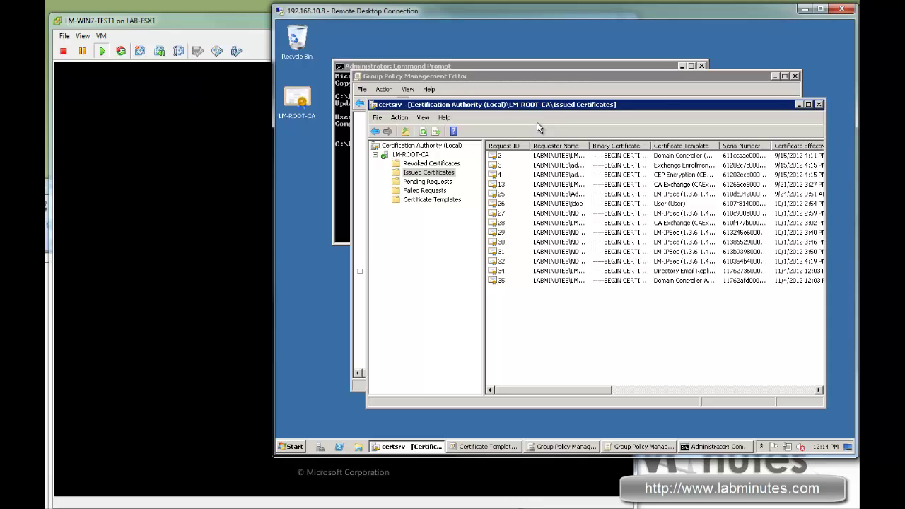
key(F5)
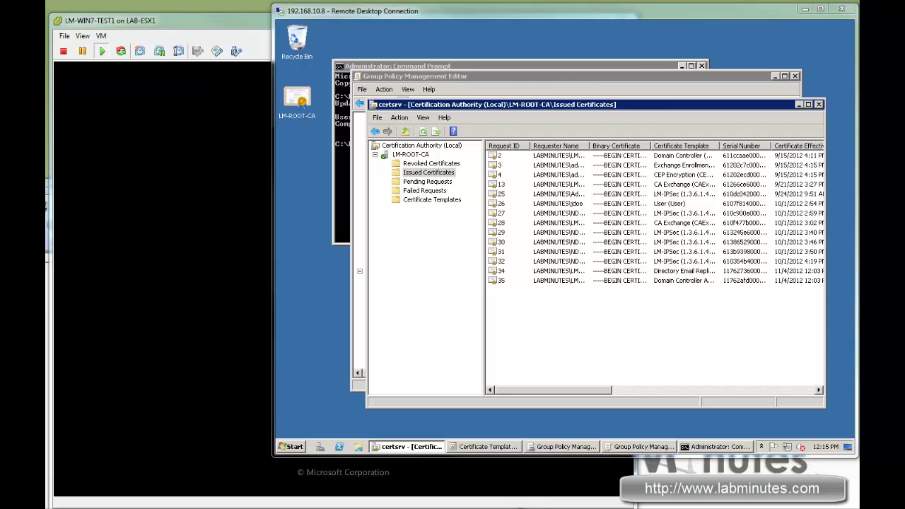
Check on the rebooting Windows 7 machine and bring its console forward
click(239, 23)
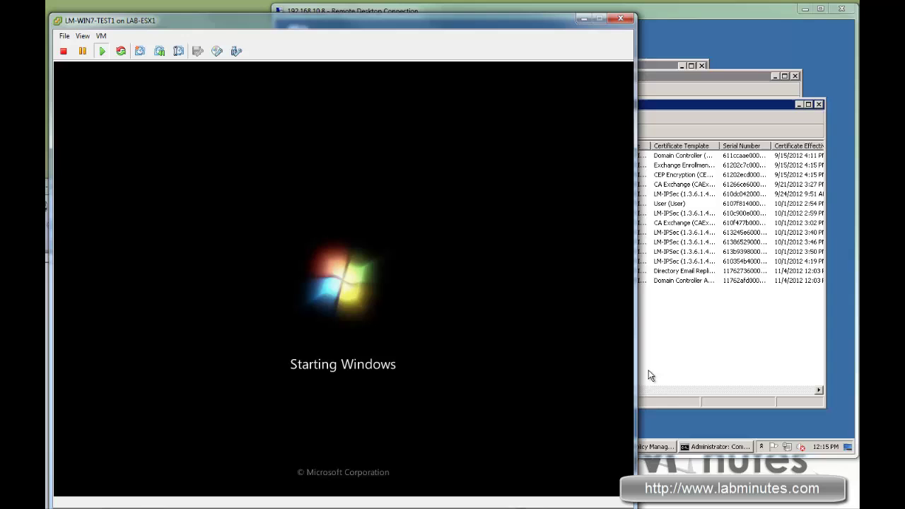
click(702, 348)
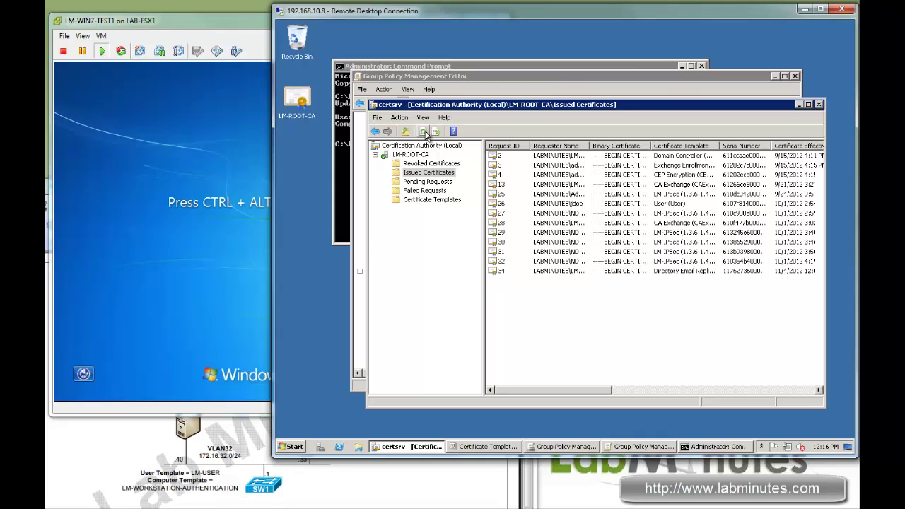
click(216, 301)
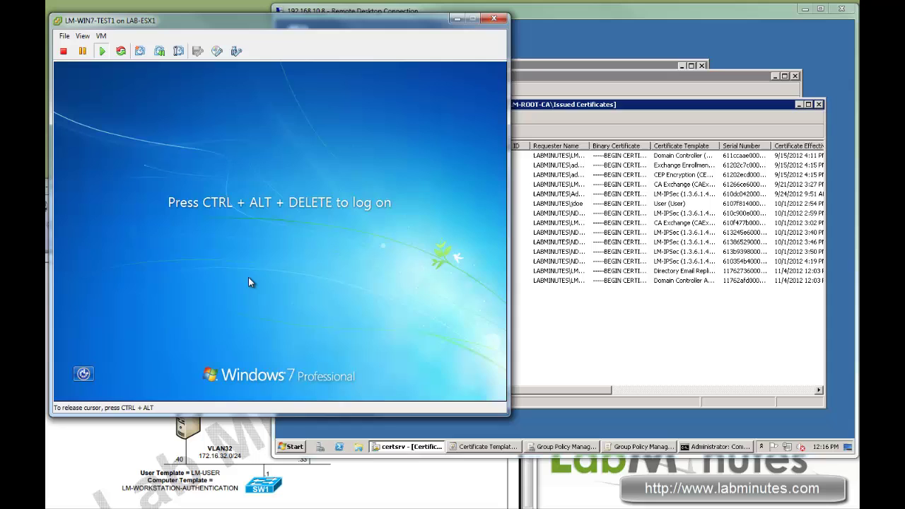
Send Ctrl+Alt+Del and sign in as Other User with the domain user's name and password
key(ctrl+alt+Insert)
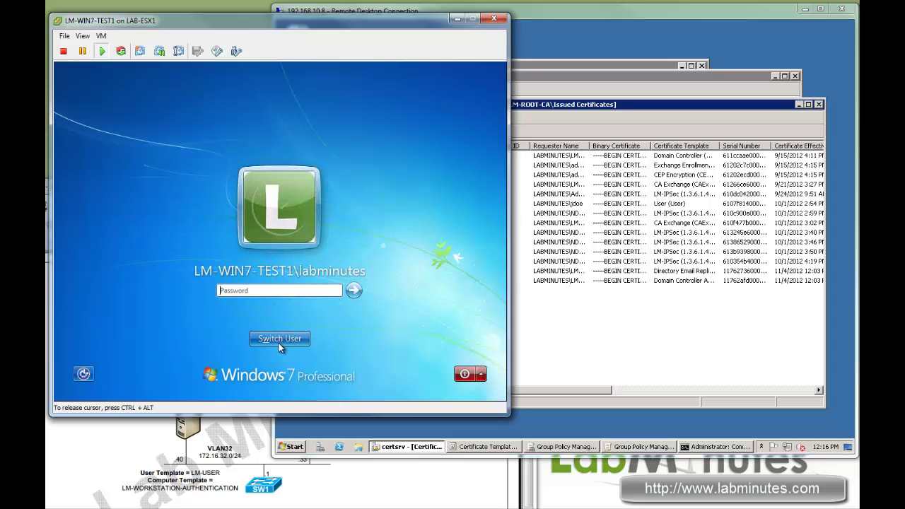
click(278, 342)
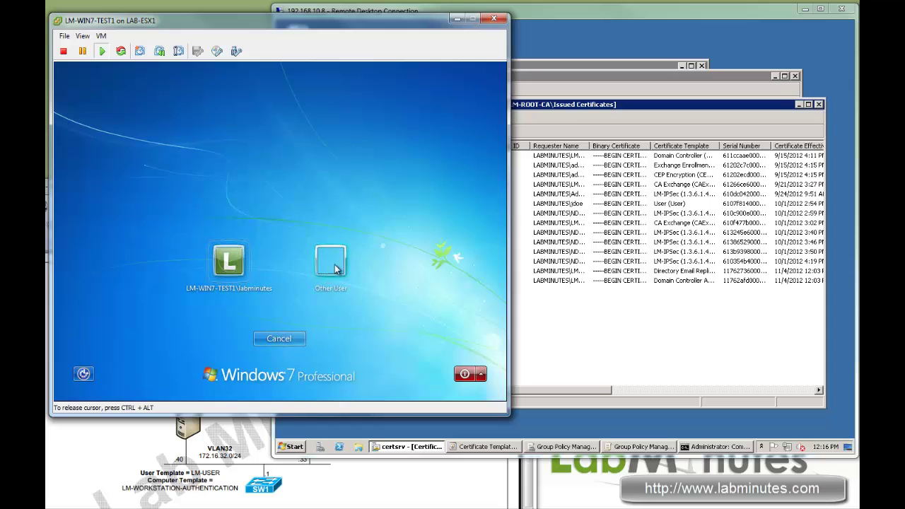
click(332, 272)
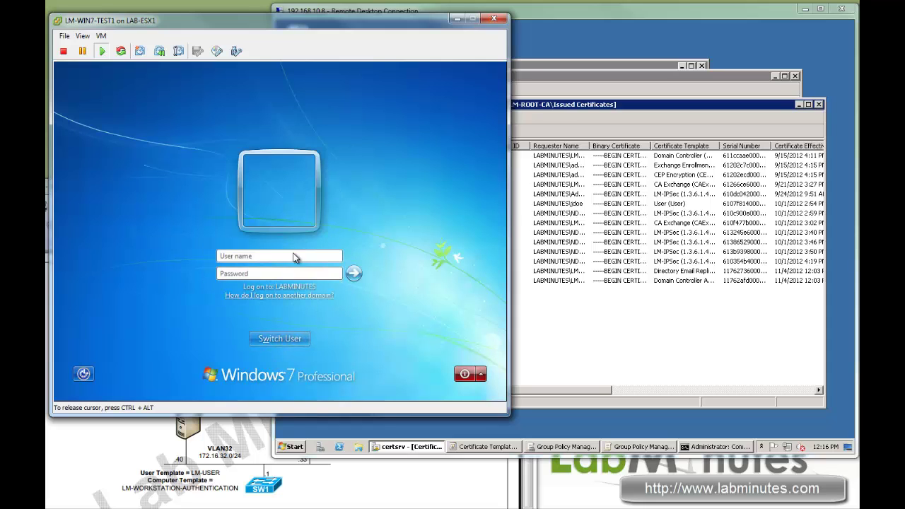
text(emCisco123)
key(Return)
key(ctrl+alt)
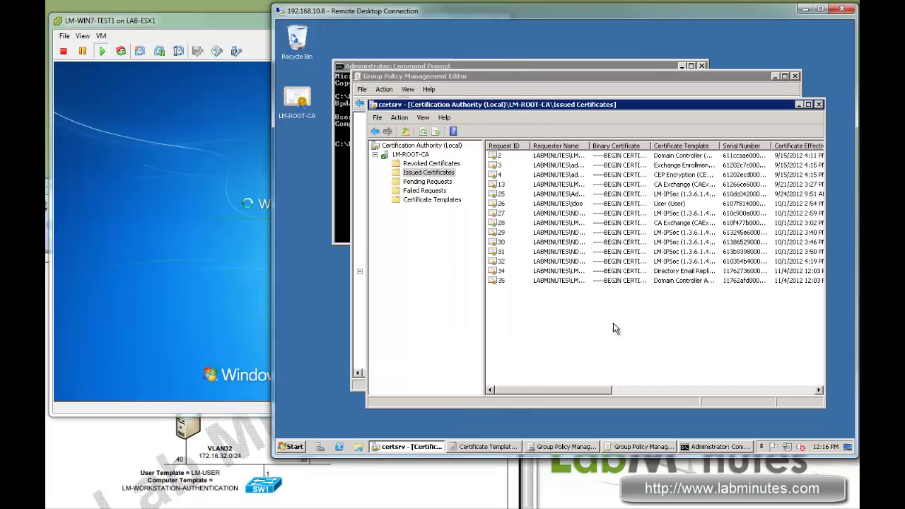
Refresh issued certificates and inspect request 36, LM-WIN7-TEST1's new certificate
click(616, 327)
click(424, 133)
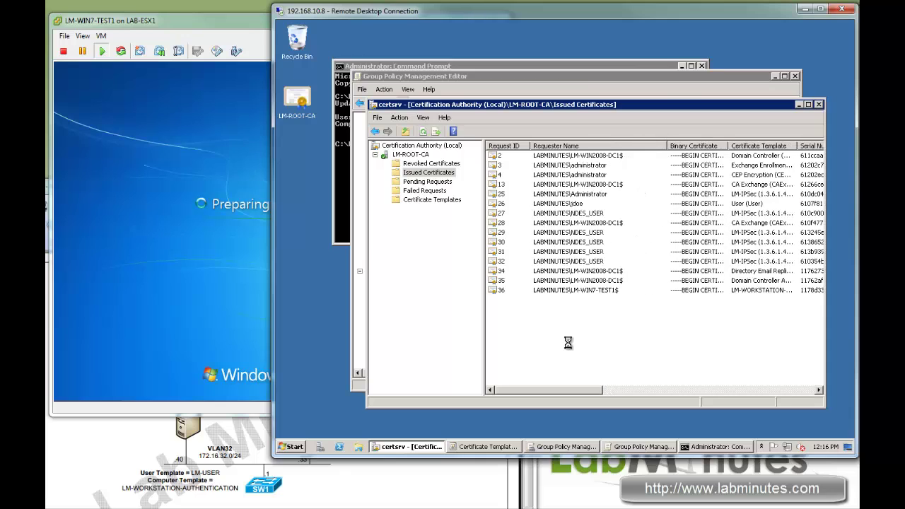
click(511, 291)
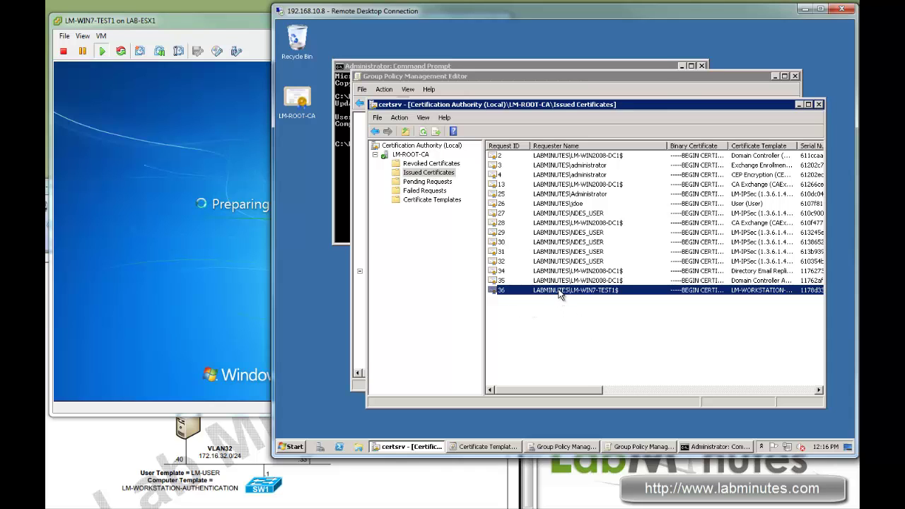
double_click(560, 295)
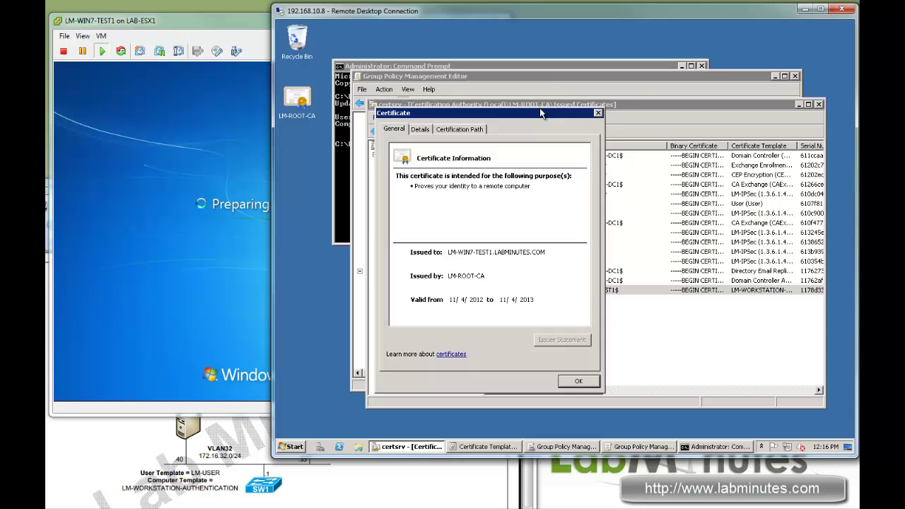
drag(529, 114, 542, 99)
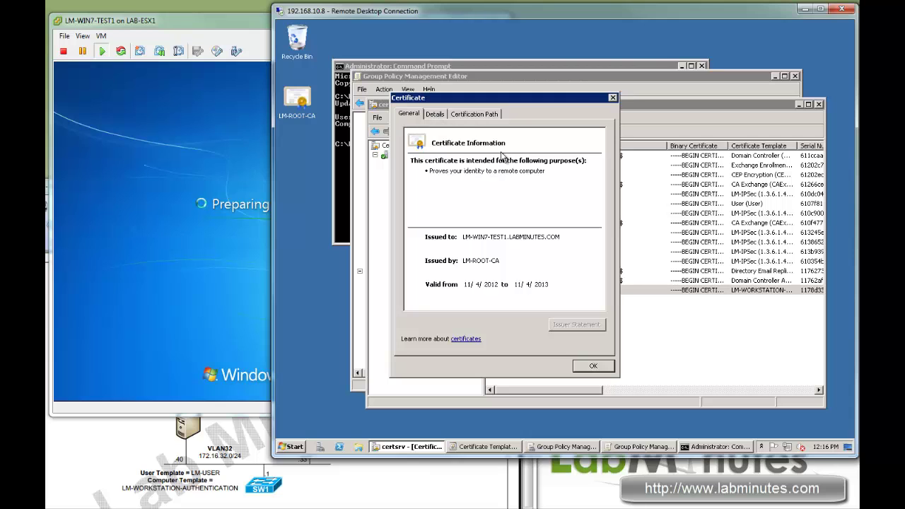
click(614, 97)
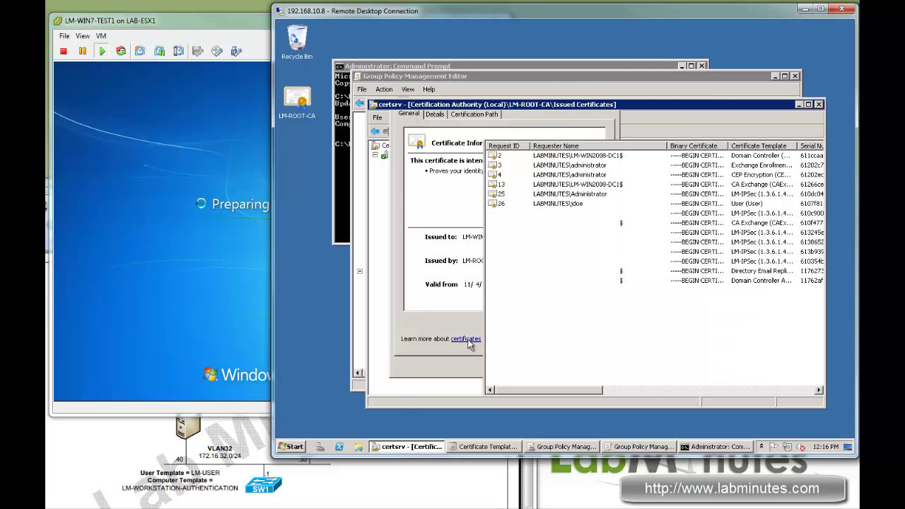
Auto-size the Certificate Template column to show LM-WORKSTATION-AUTHENTICATION in full
drag(595, 389, 623, 389)
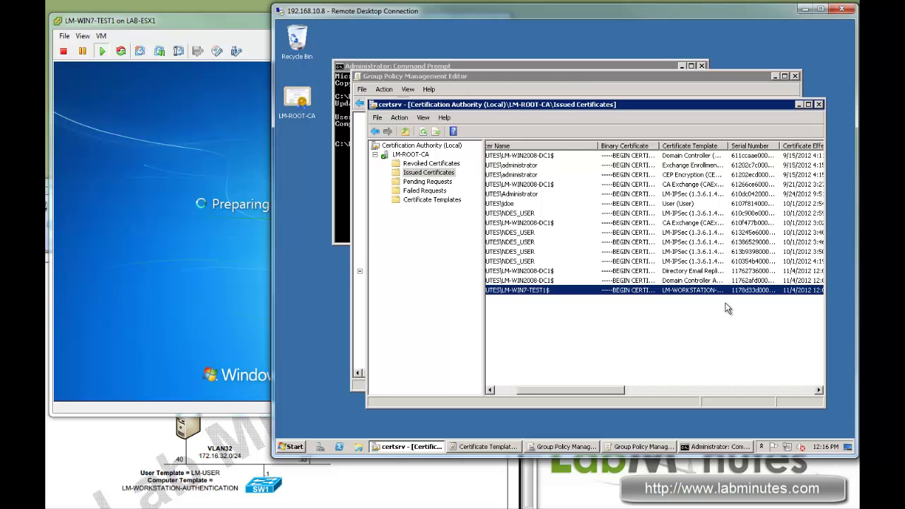
double_click(729, 146)
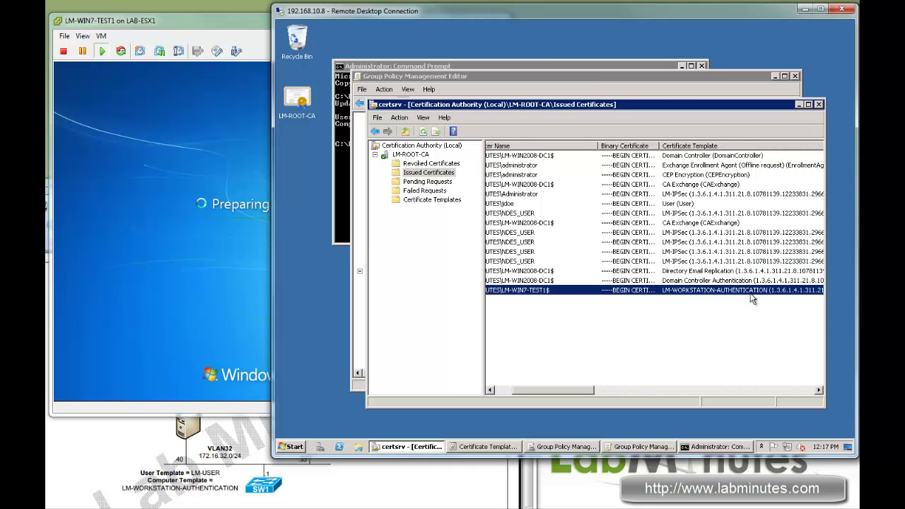
drag(537, 393, 544, 353)
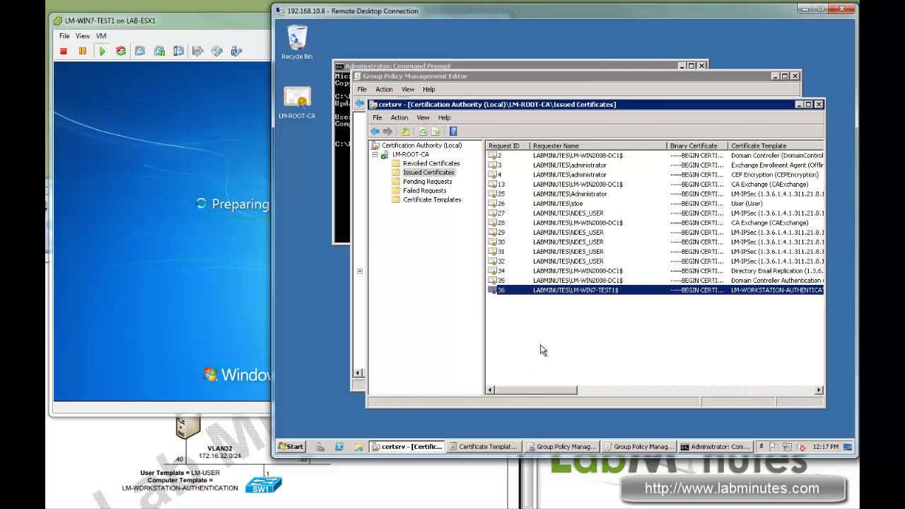
Refresh and open request 37's LM-USER certificate to confirm its path to LM-ROOT-CA
click(423, 132)
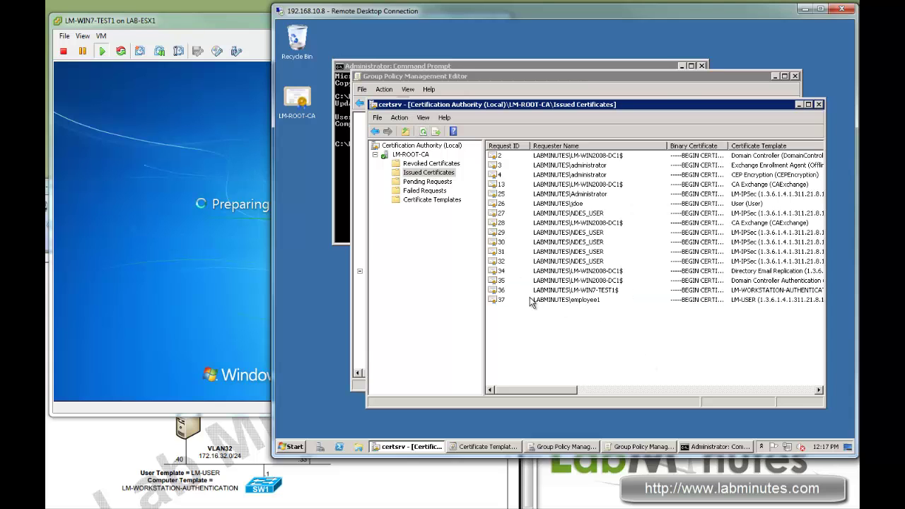
click(535, 302)
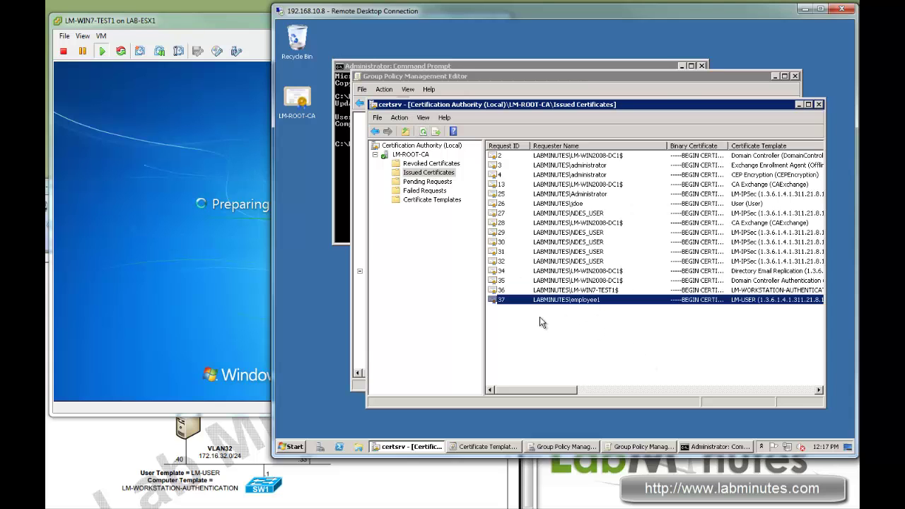
double_click(582, 303)
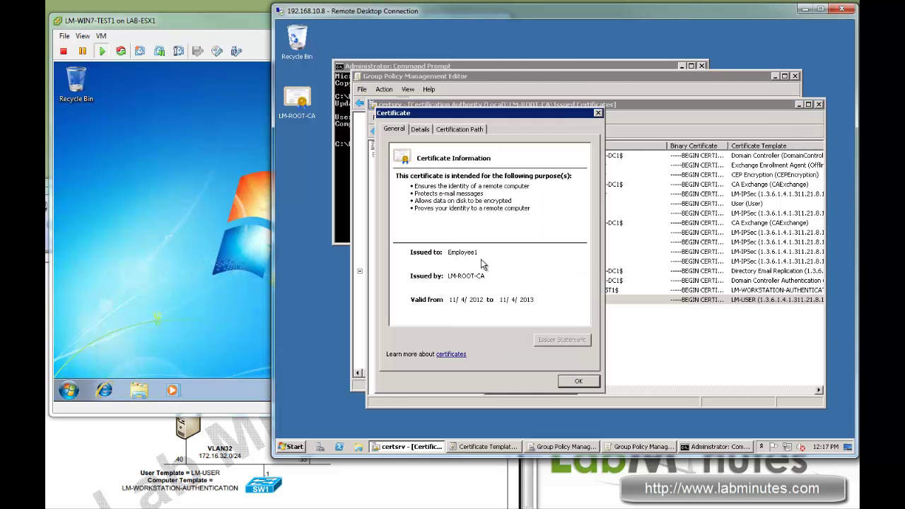
click(459, 129)
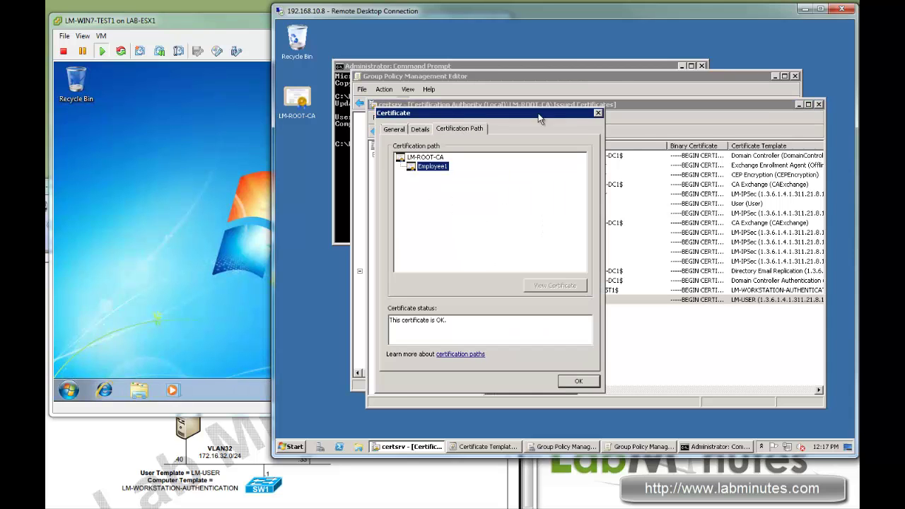
click(599, 113)
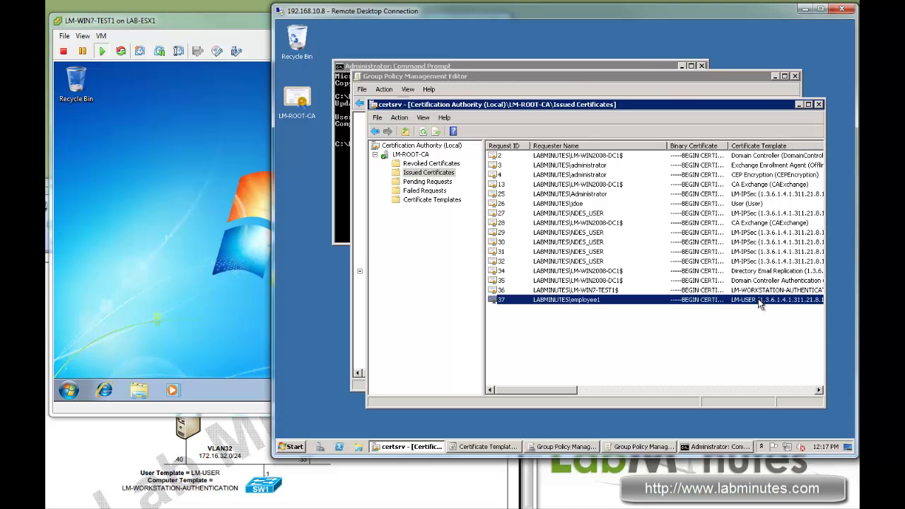
click(722, 347)
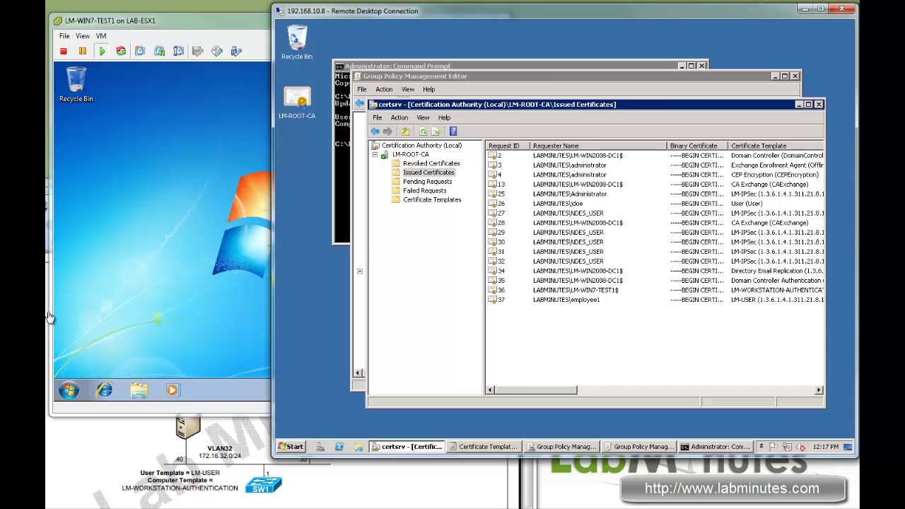
Open Control Panel user settings, approving UAC with the administrator name and password
click(164, 330)
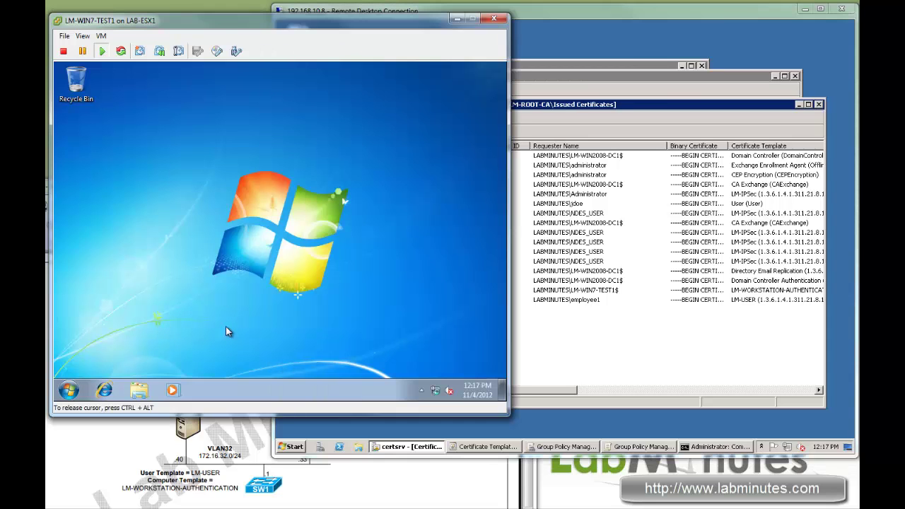
click(70, 391)
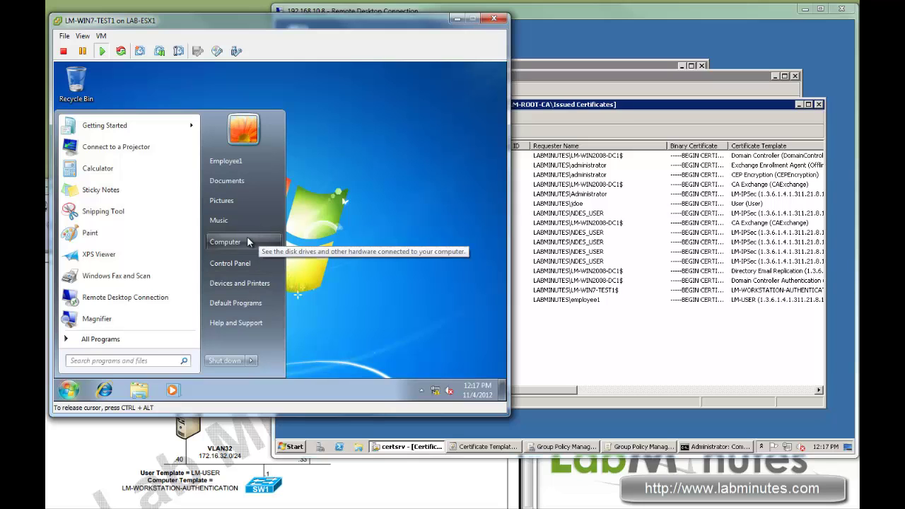
click(326, 266)
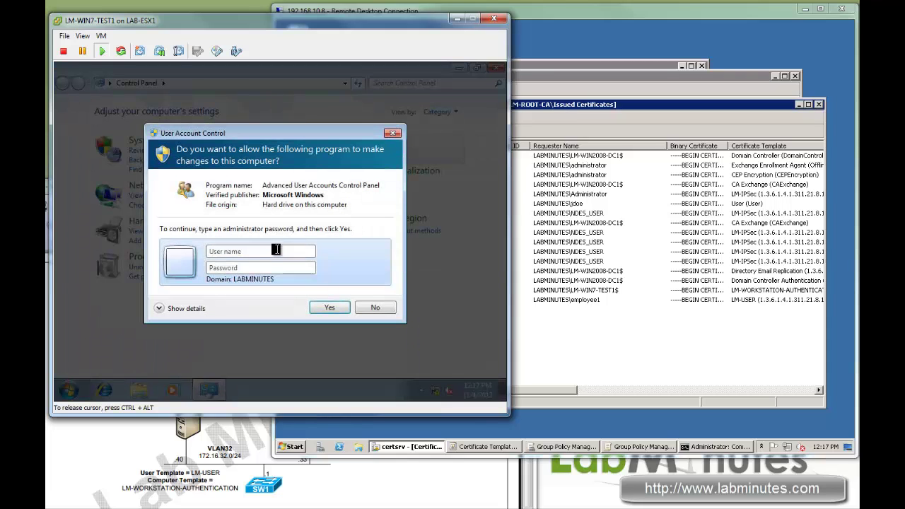
click(272, 249)
text(admin)
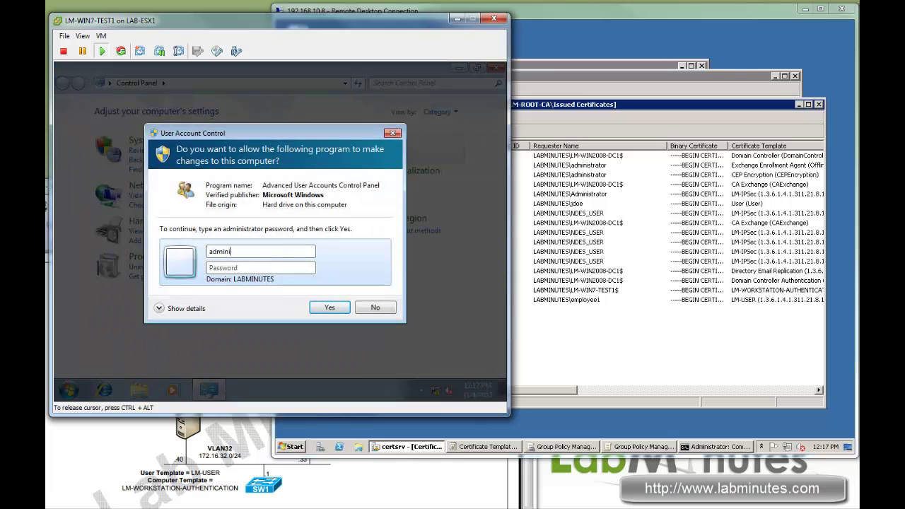
text(tor)
key(Tab)
text(•••••••)
key(Return)
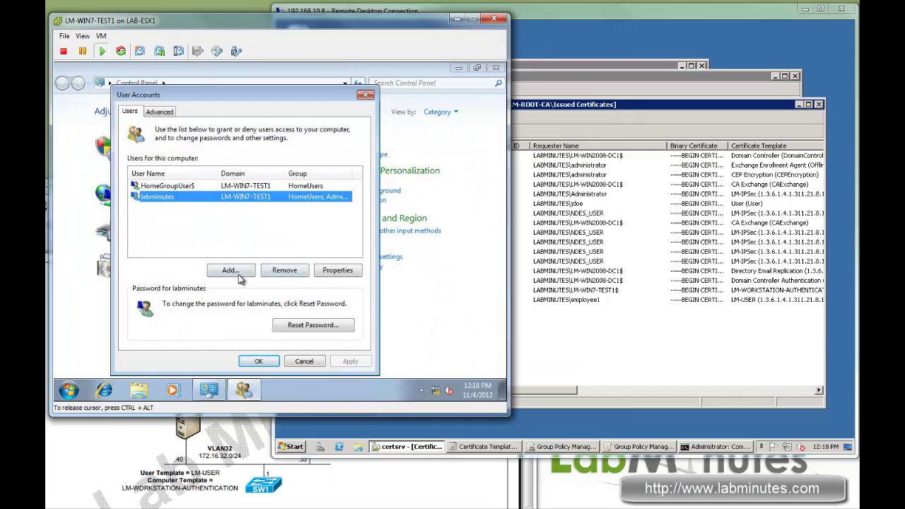
Add user employee1 from the LABMINUTES domain, resolving the name against the directory
click(231, 271)
text(employee1)
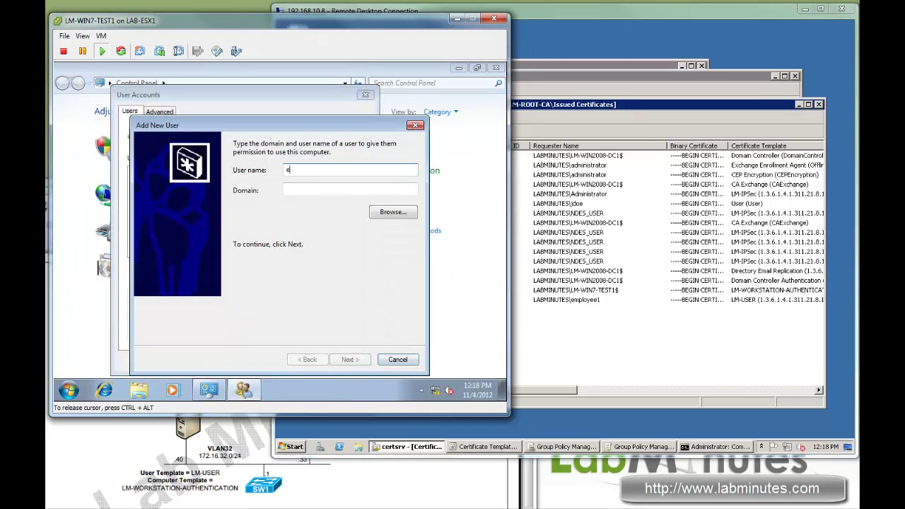
key(Tab)
text(L)
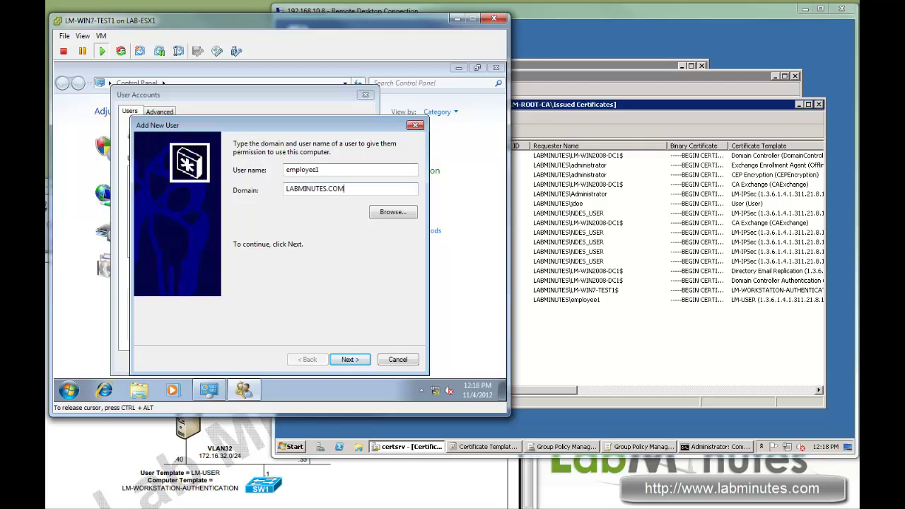
click(391, 214)
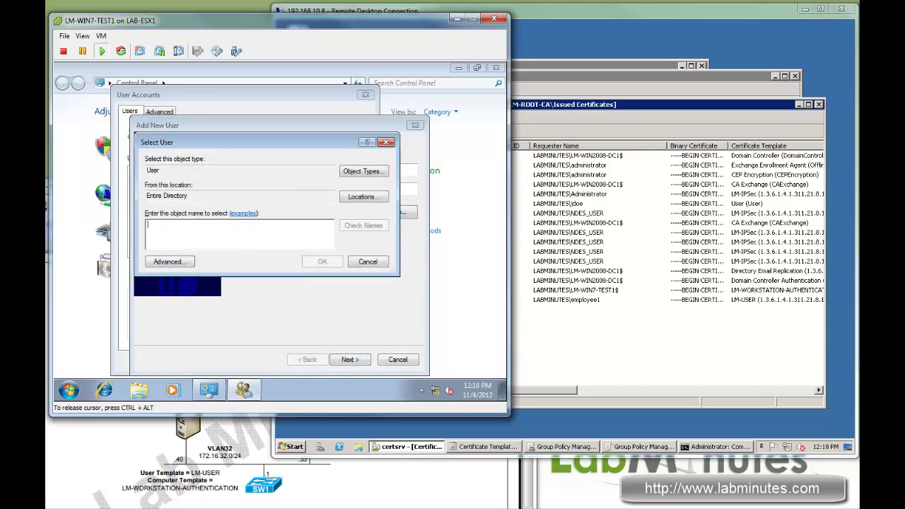
text(empl)
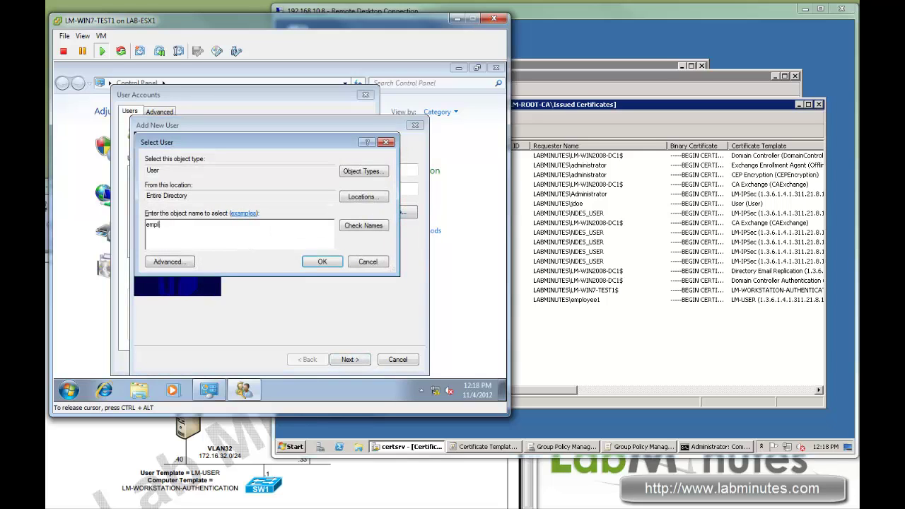
text(oyee1)
click(364, 226)
click(322, 262)
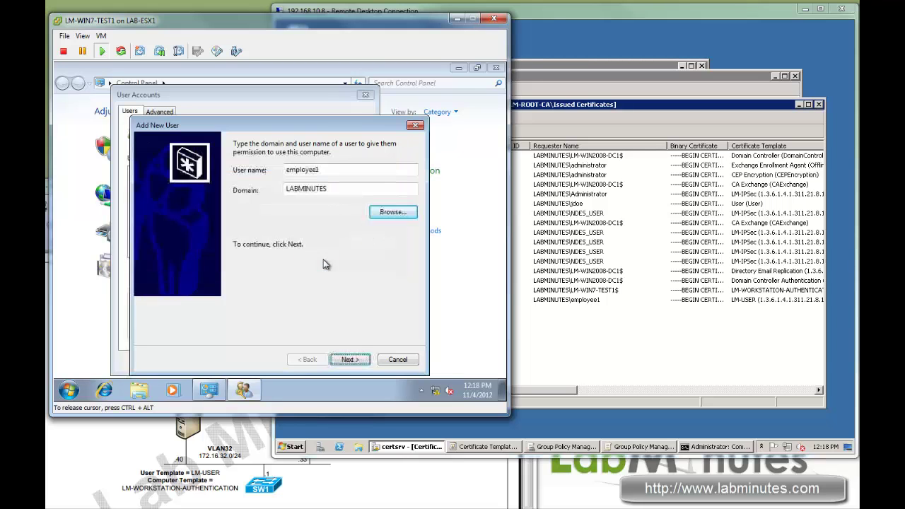
Give employee1 Administrator access, finish, and close User Accounts
click(349, 359)
click(237, 203)
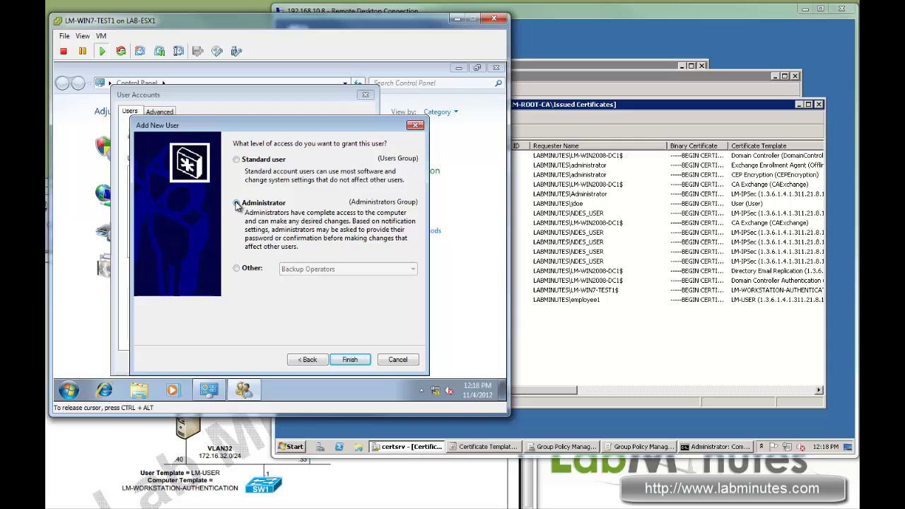
click(350, 361)
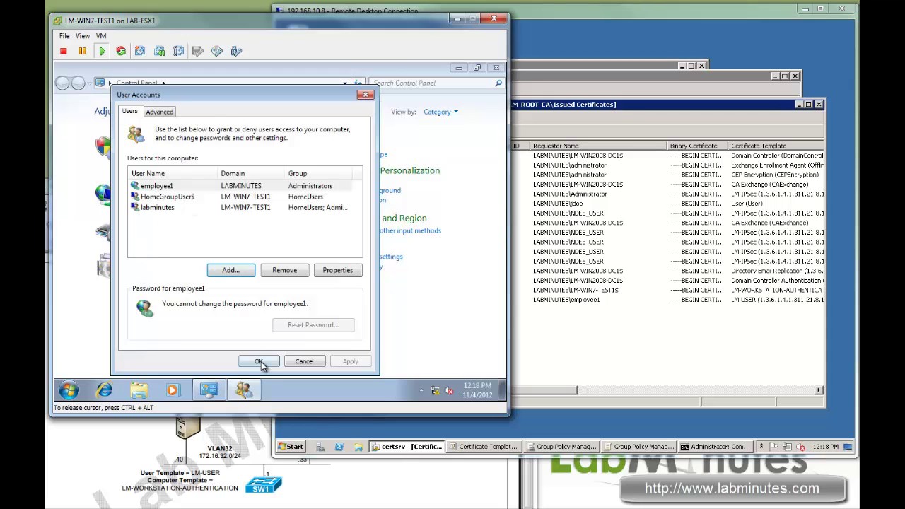
click(259, 362)
Close Control Panel and log off the current Windows session
key(alt+F4)
click(69, 390)
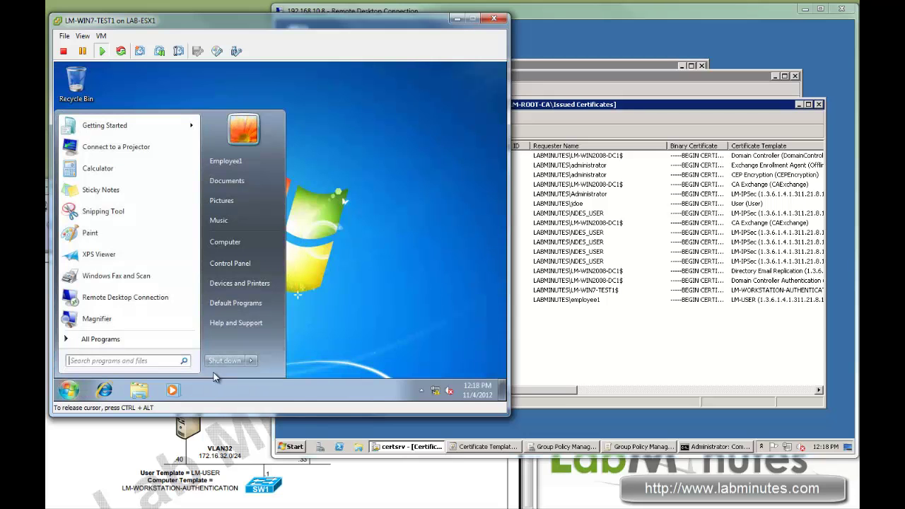
mouse_move(255, 362)
click(285, 319)
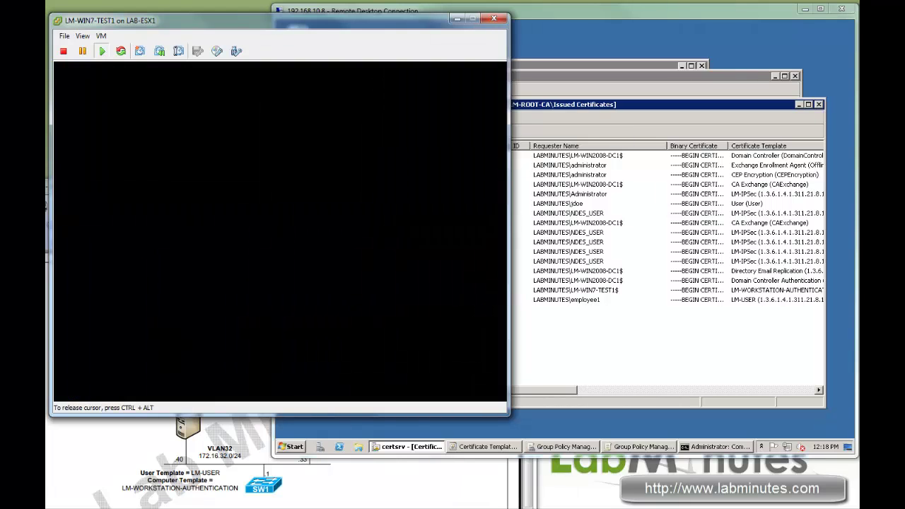
Sign back in as the domain employee user with its password
key(ctrl+alt+Insert)
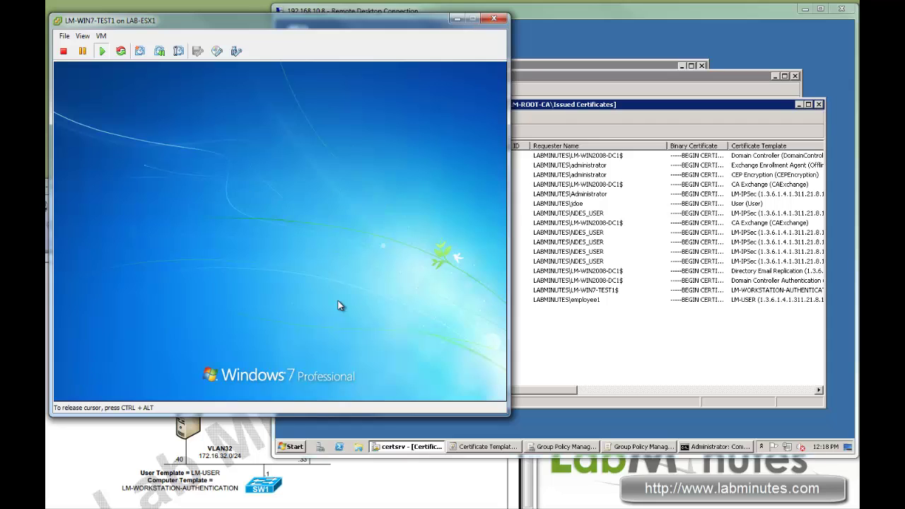
text(Cisco123)
key(Return)
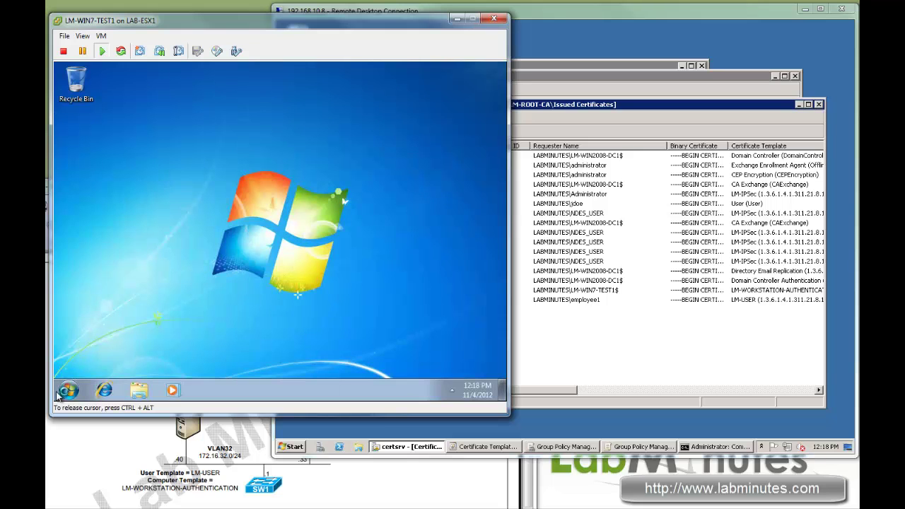
click(68, 390)
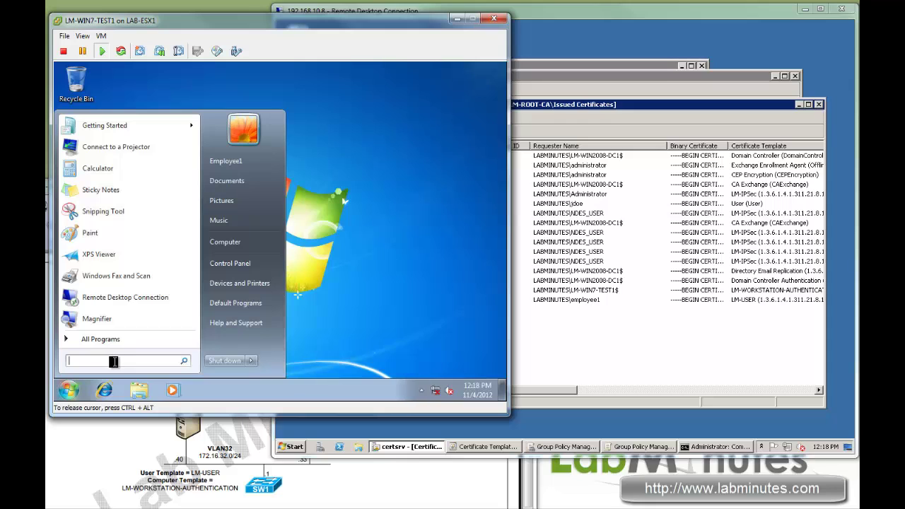
Launch mmc and add a Certificates snap-in for My user account
text(mmc)
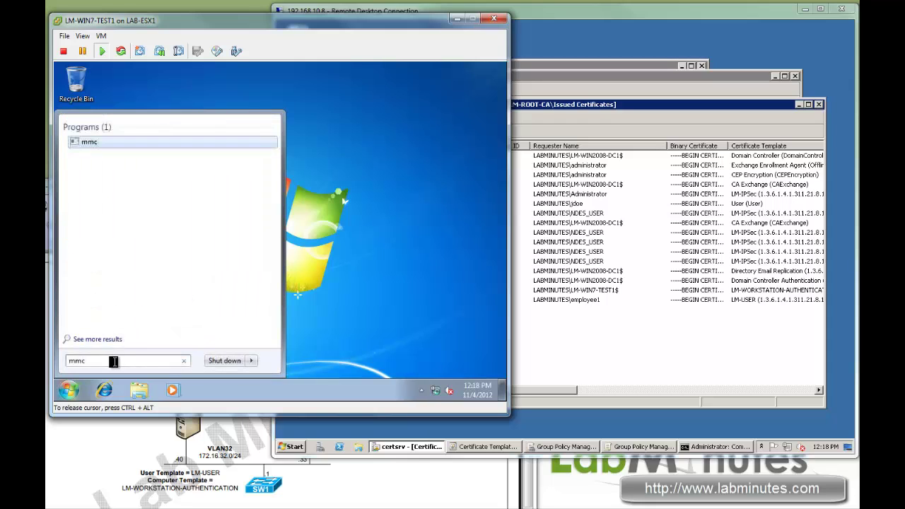
key(Return)
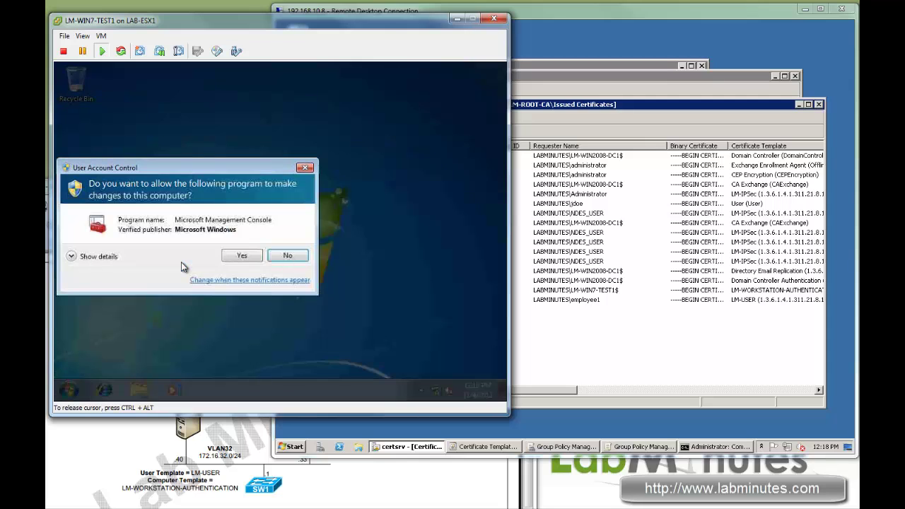
key(alt+y)
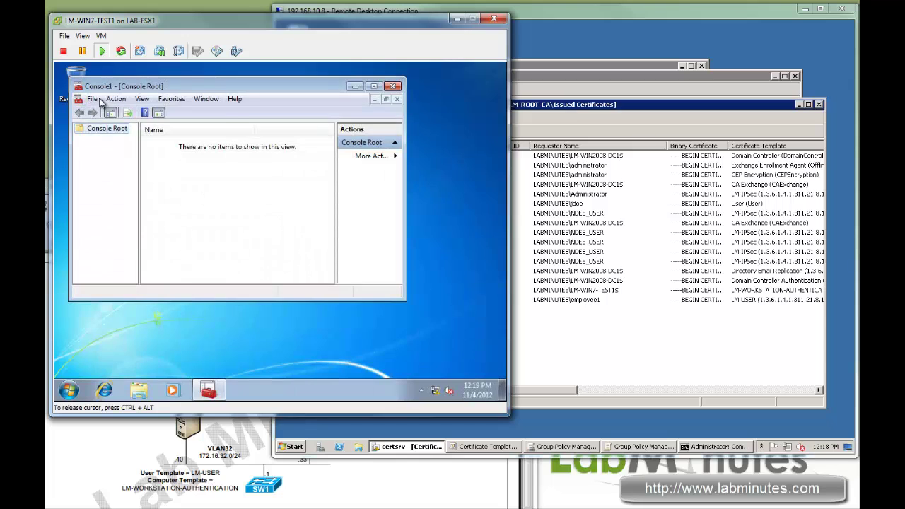
click(95, 100)
click(137, 170)
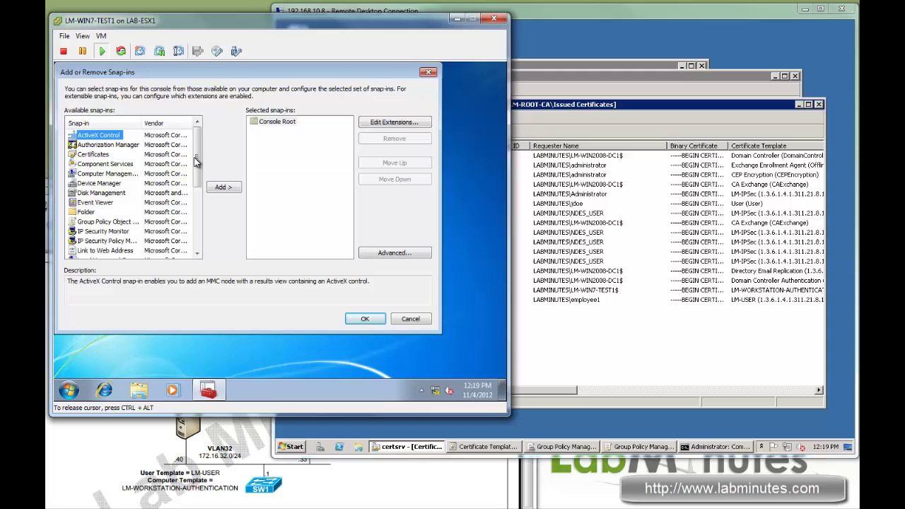
click(107, 146)
click(104, 157)
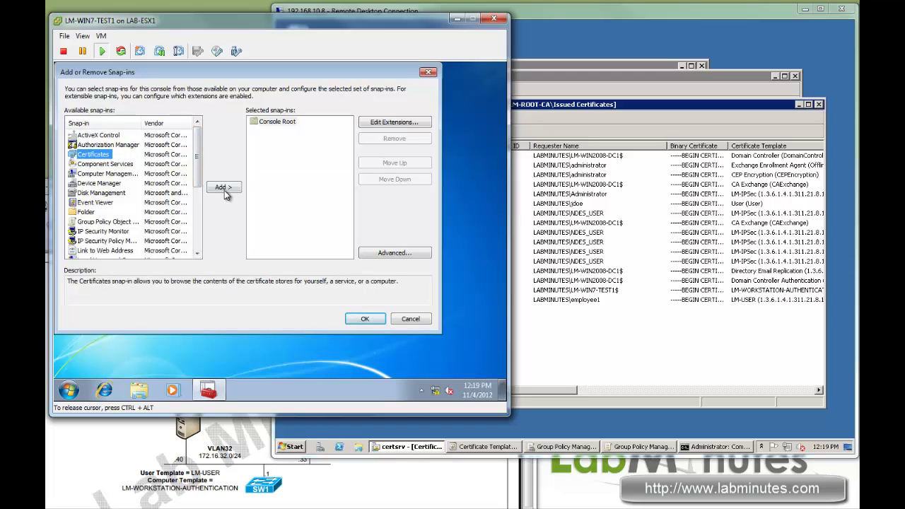
click(225, 188)
click(291, 279)
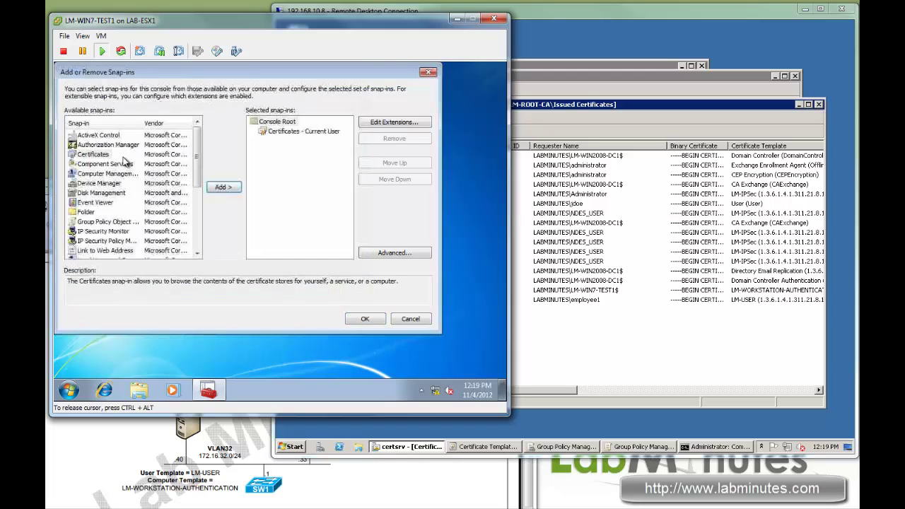
Add a second Certificates snap-in for the Local computer account and apply
click(222, 187)
click(114, 145)
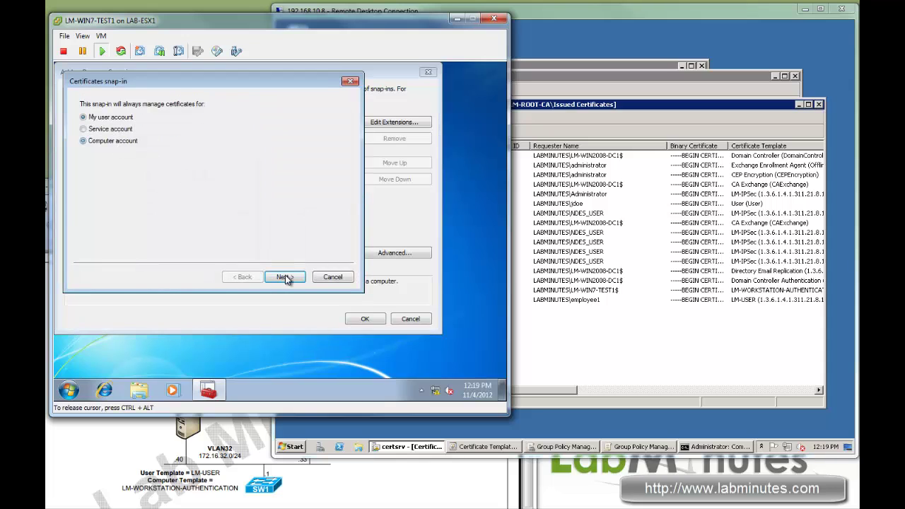
click(285, 276)
click(285, 276)
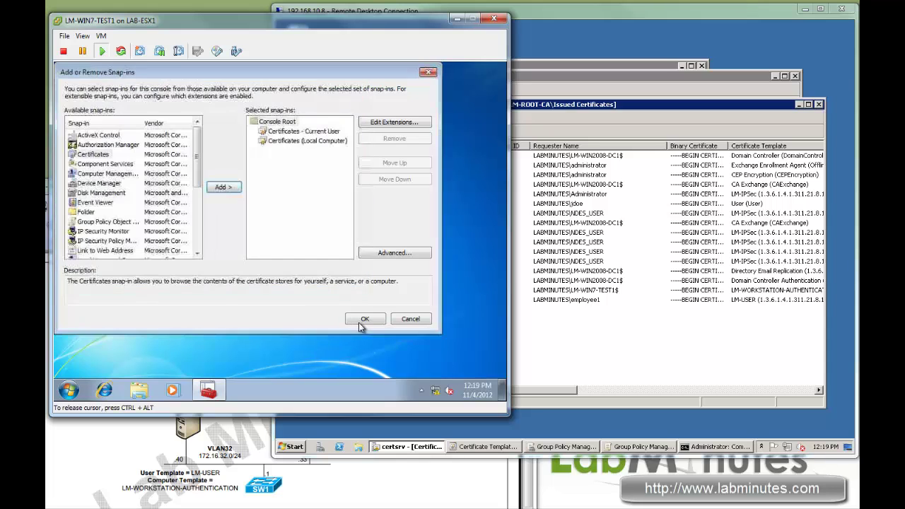
click(365, 319)
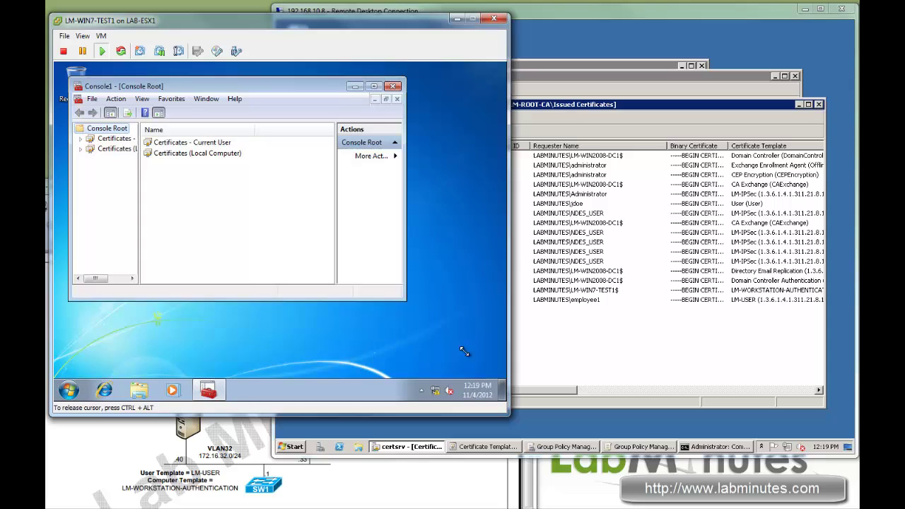
Open the Employee1 certificate in Current User > Personal > Certificates to check its issuer
drag(406, 299, 478, 362)
drag(138, 178, 151, 177)
click(80, 139)
click(110, 138)
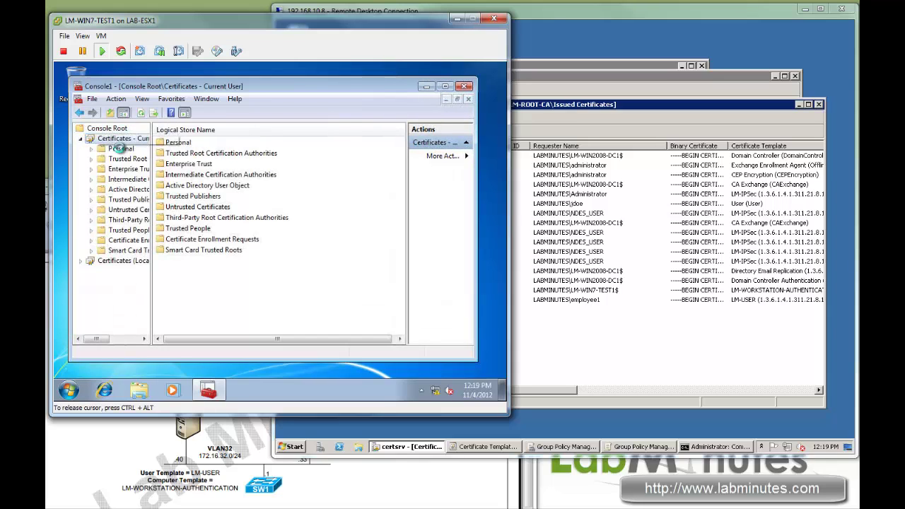
click(119, 148)
click(91, 149)
click(132, 158)
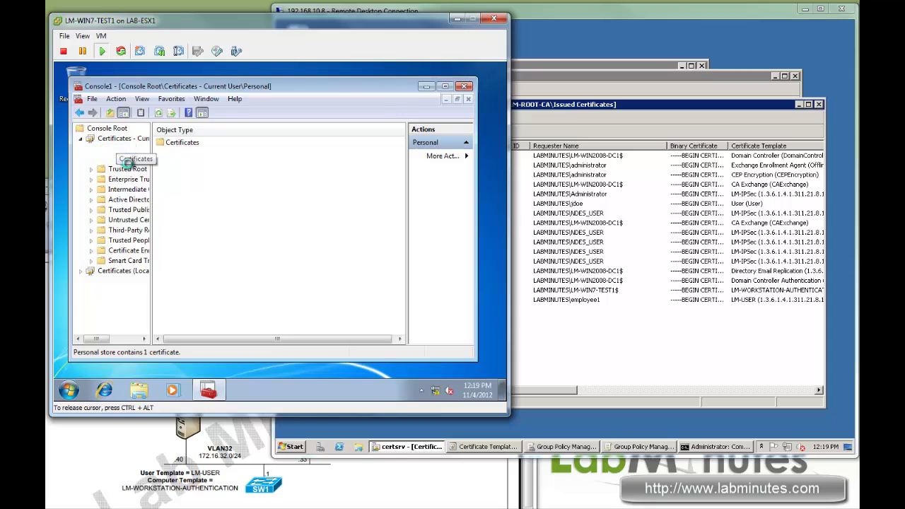
click(181, 144)
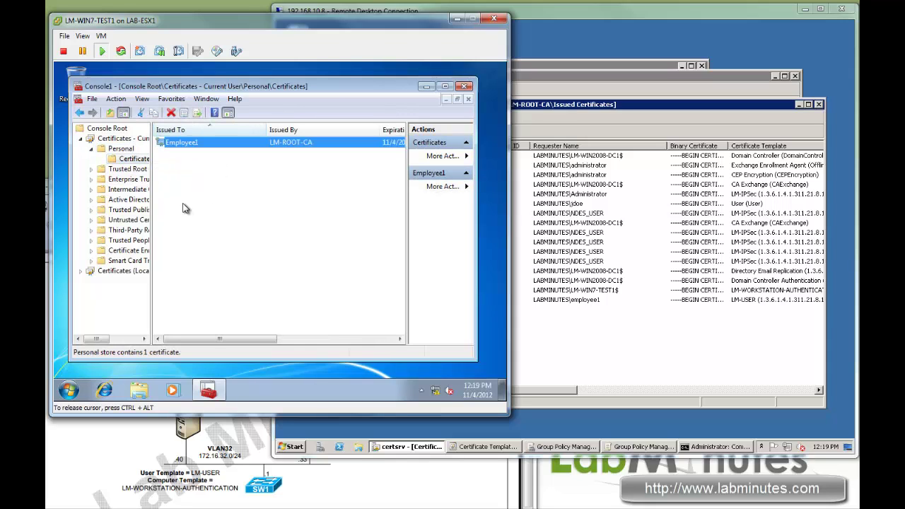
double_click(186, 147)
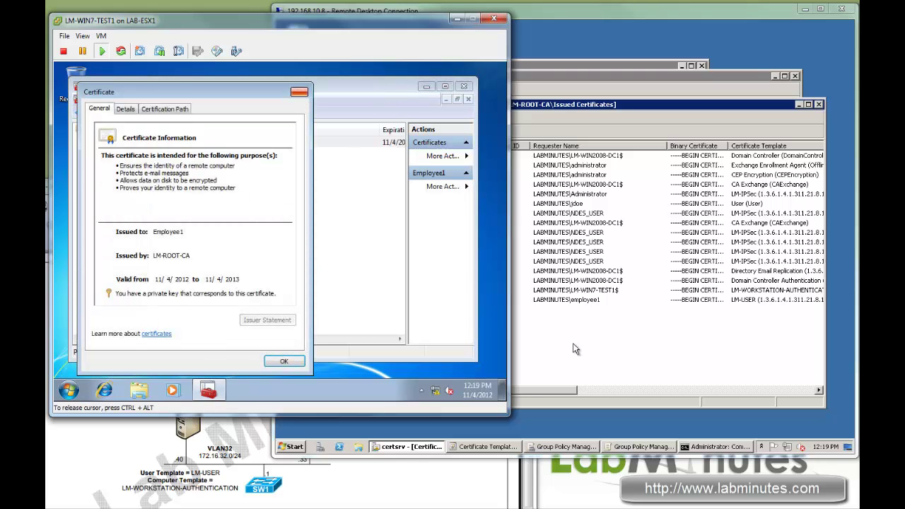
click(299, 92)
Find LM-ROOT-CA in the user's Trusted Root Certification Authorities certificates
click(576, 347)
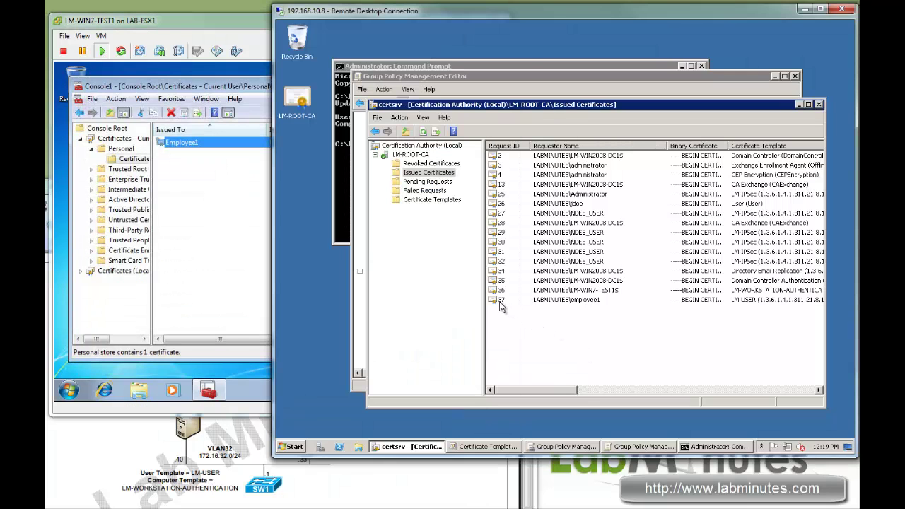
click(223, 215)
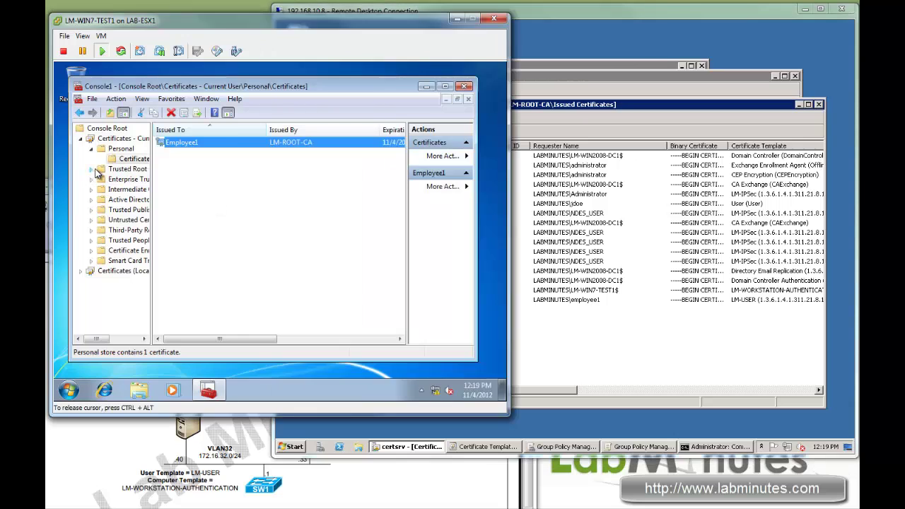
click(91, 169)
click(135, 180)
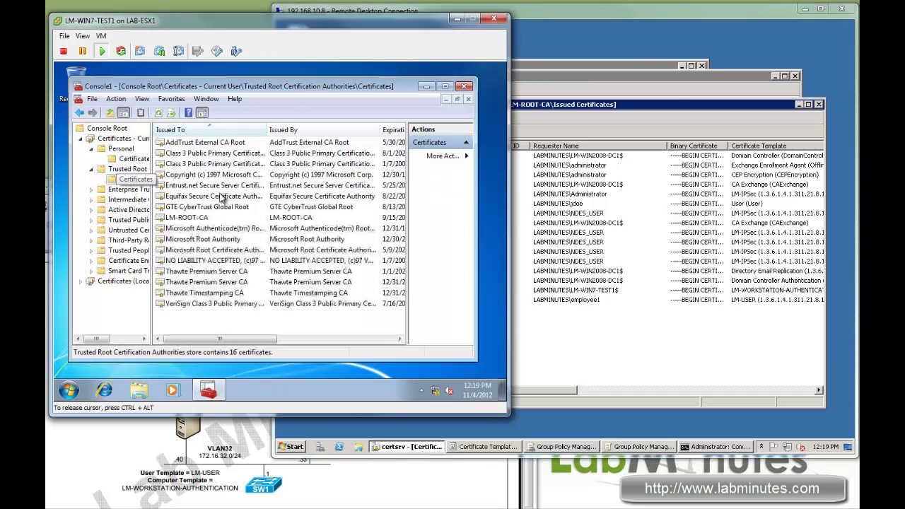
click(248, 217)
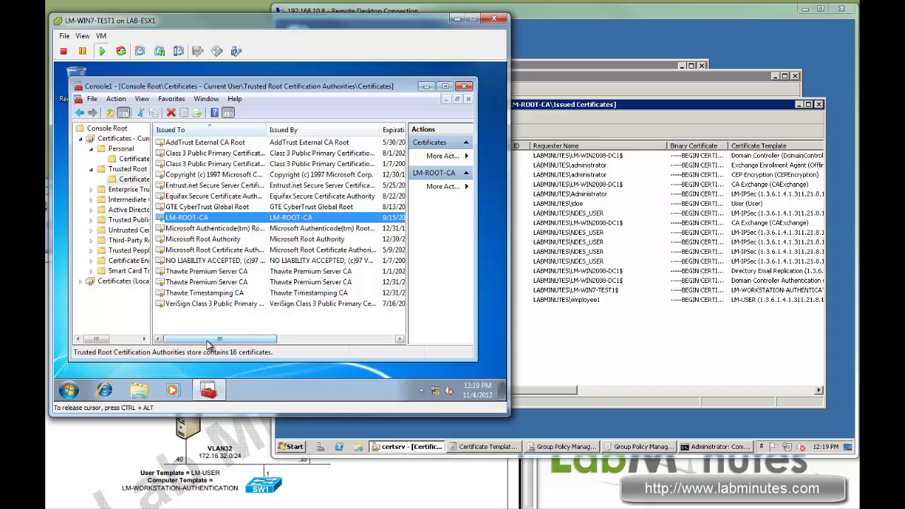
click(81, 280)
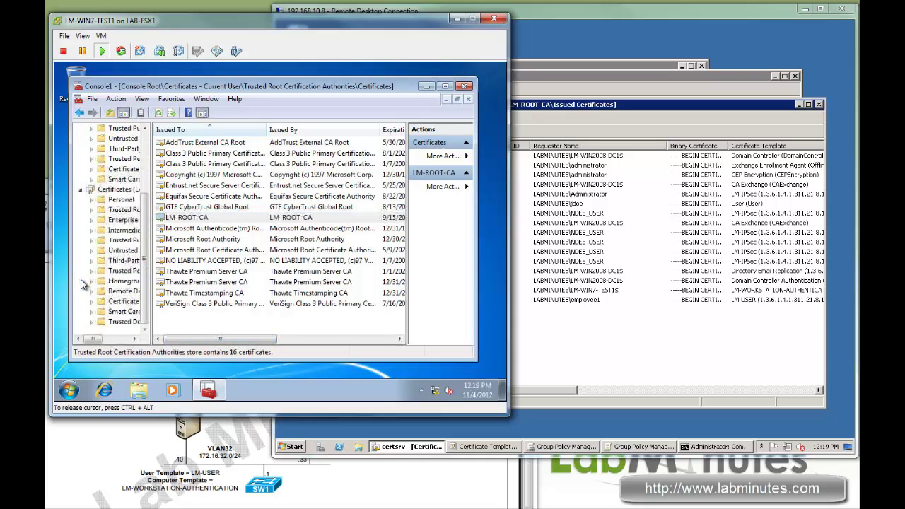
Open the Local Computer Personal certificates list showing LM-WIN7-TEST1.LABMINUTES.COM
click(121, 190)
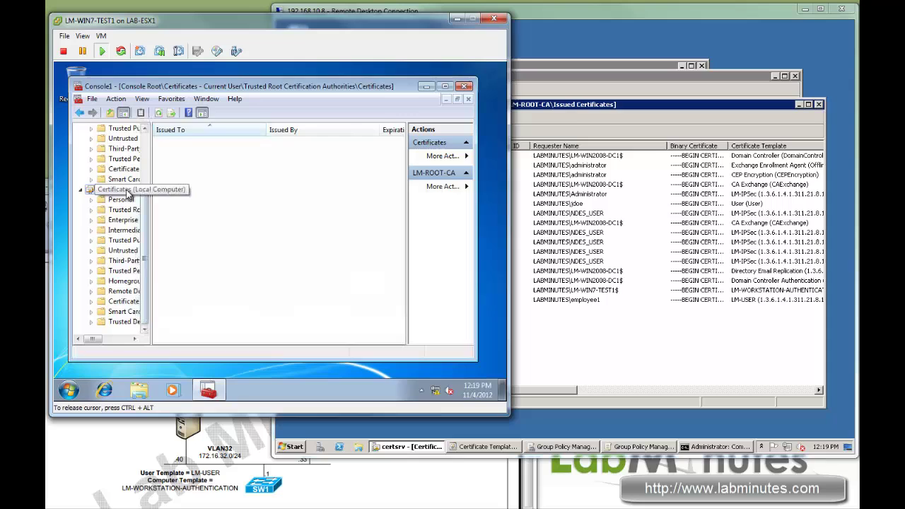
double_click(120, 200)
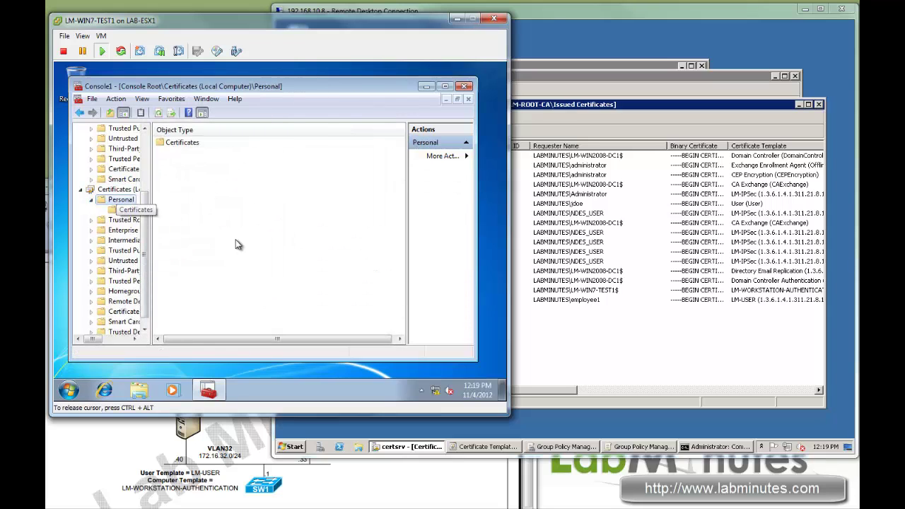
double_click(233, 142)
Check that the LM-WIN7-TEST1 certificate's certification path chains to LM-ROOT-CA, then close it
double_click(227, 142)
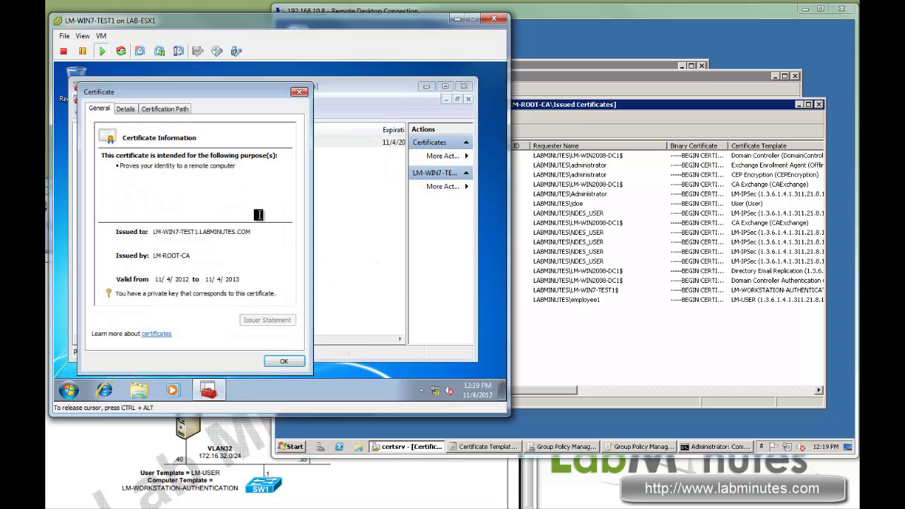
drag(220, 94, 254, 95)
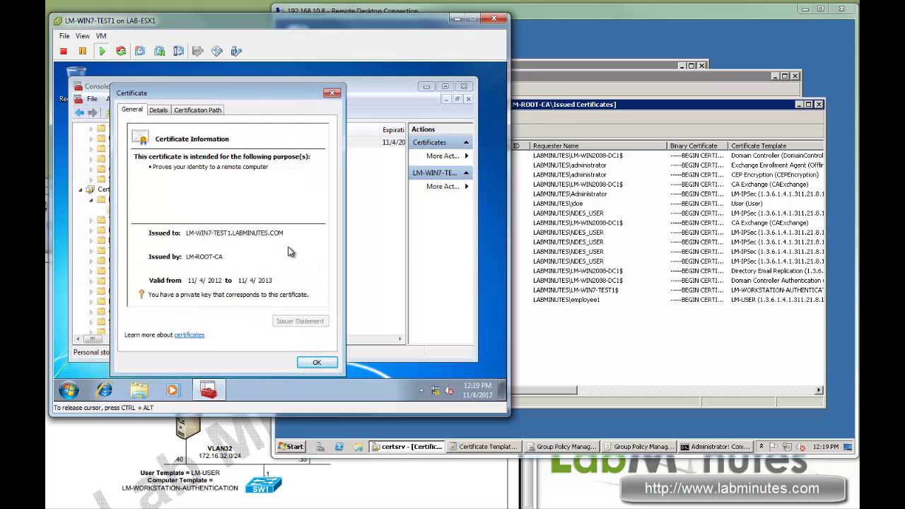
click(208, 110)
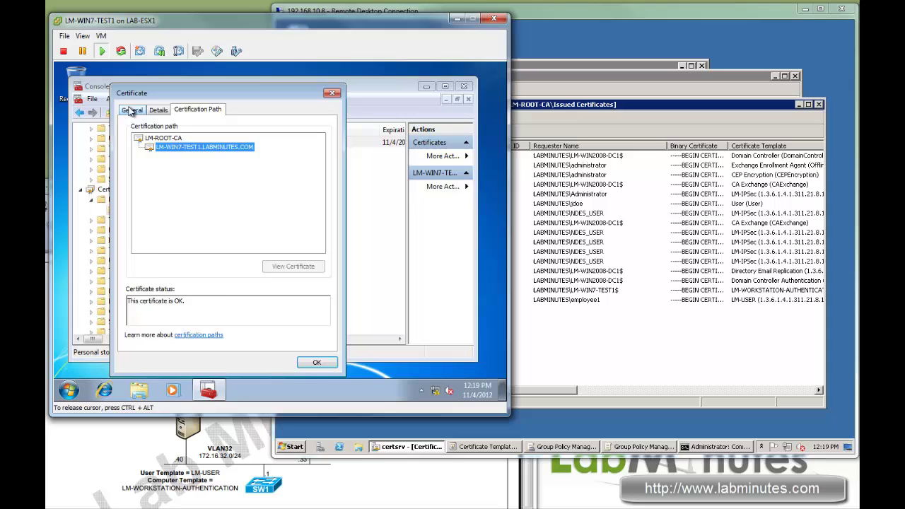
click(131, 111)
click(315, 362)
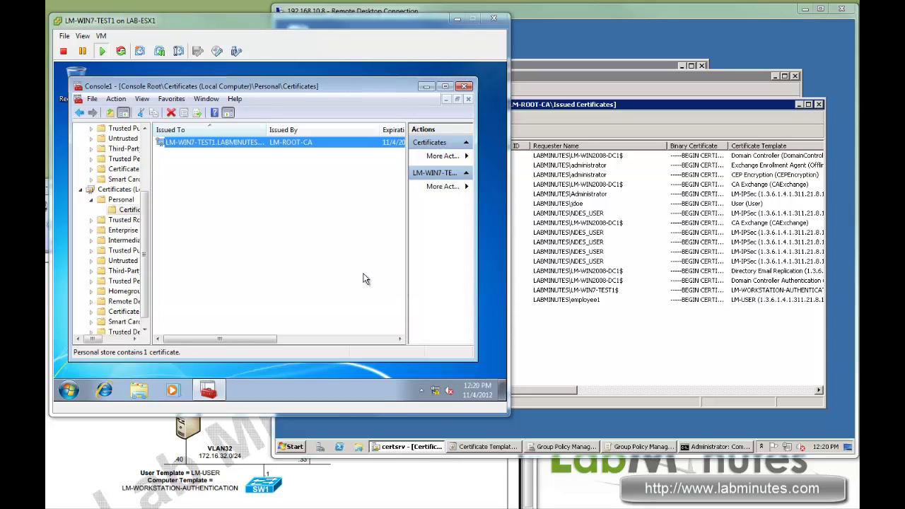
click(626, 326)
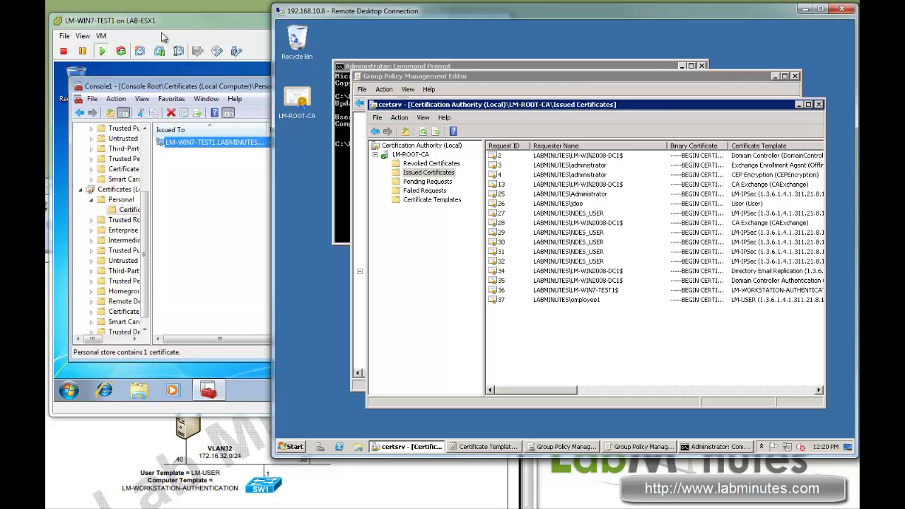
click(198, 25)
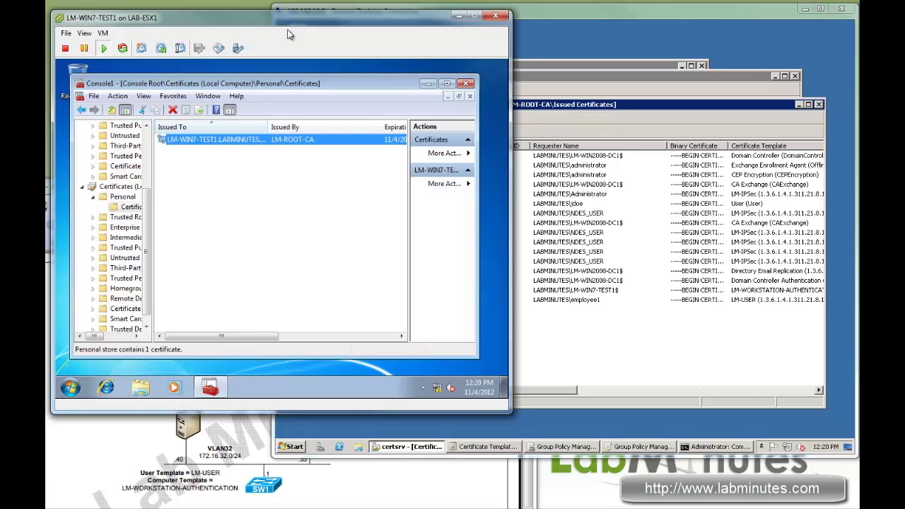
click(330, 87)
drag(328, 81, 326, 80)
key(ctrl+alt)
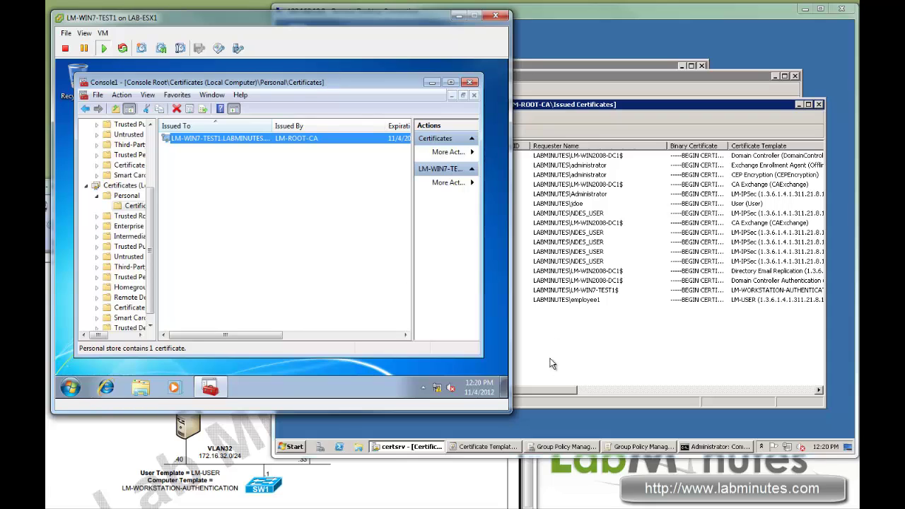
click(292, 224)
scroll(147, 178, up, 3)
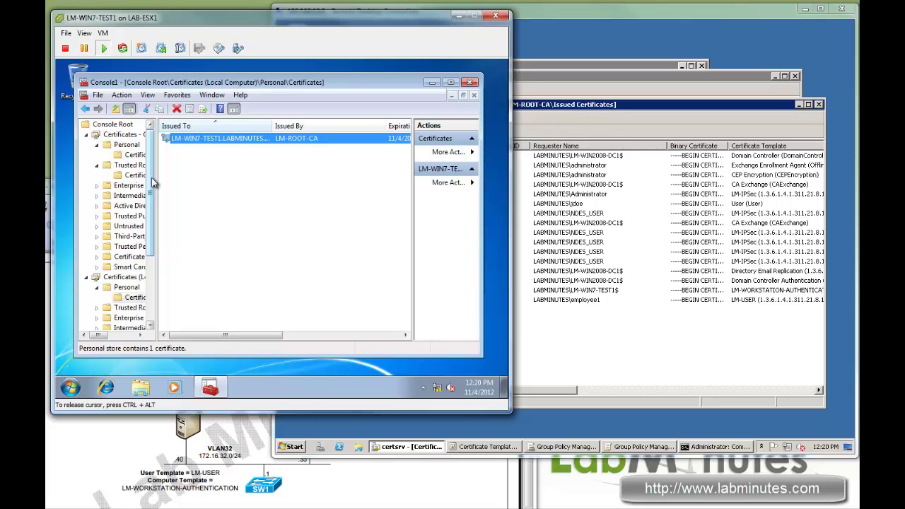
key(ctrl+alt)
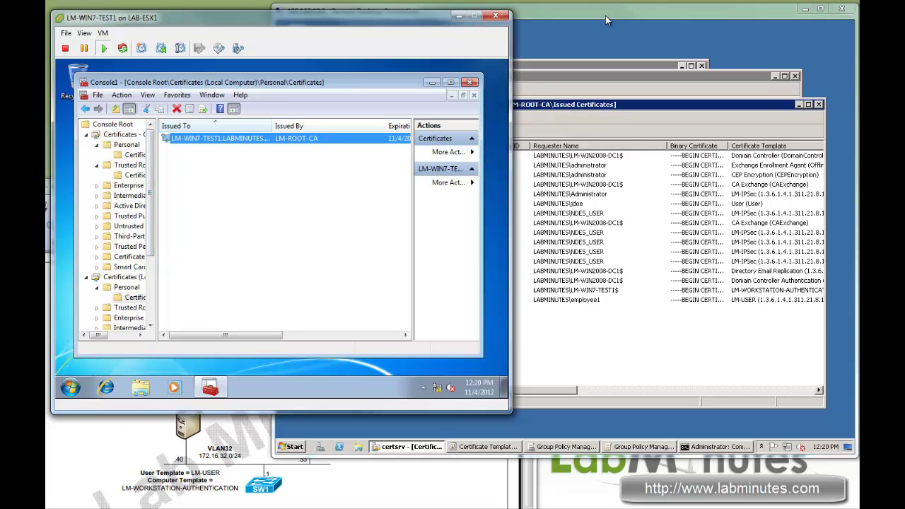